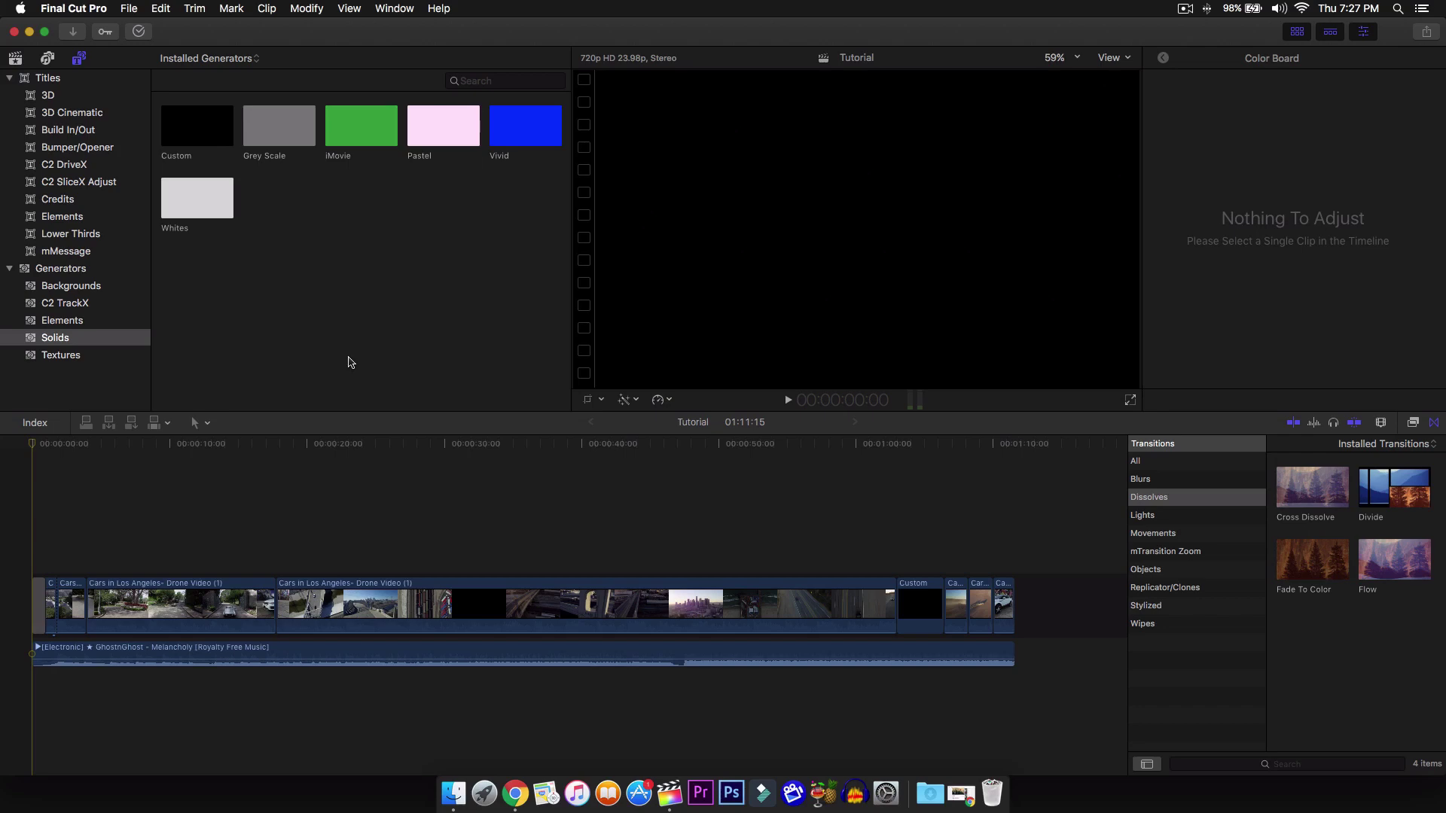
Step: Stop timeline playback and watch the YouTube music video, pausing around 0:20, 0:22 and 0:24
{"action": "key", "text": "space"}
{"action": "left_click", "coordinate": [515, 793]}
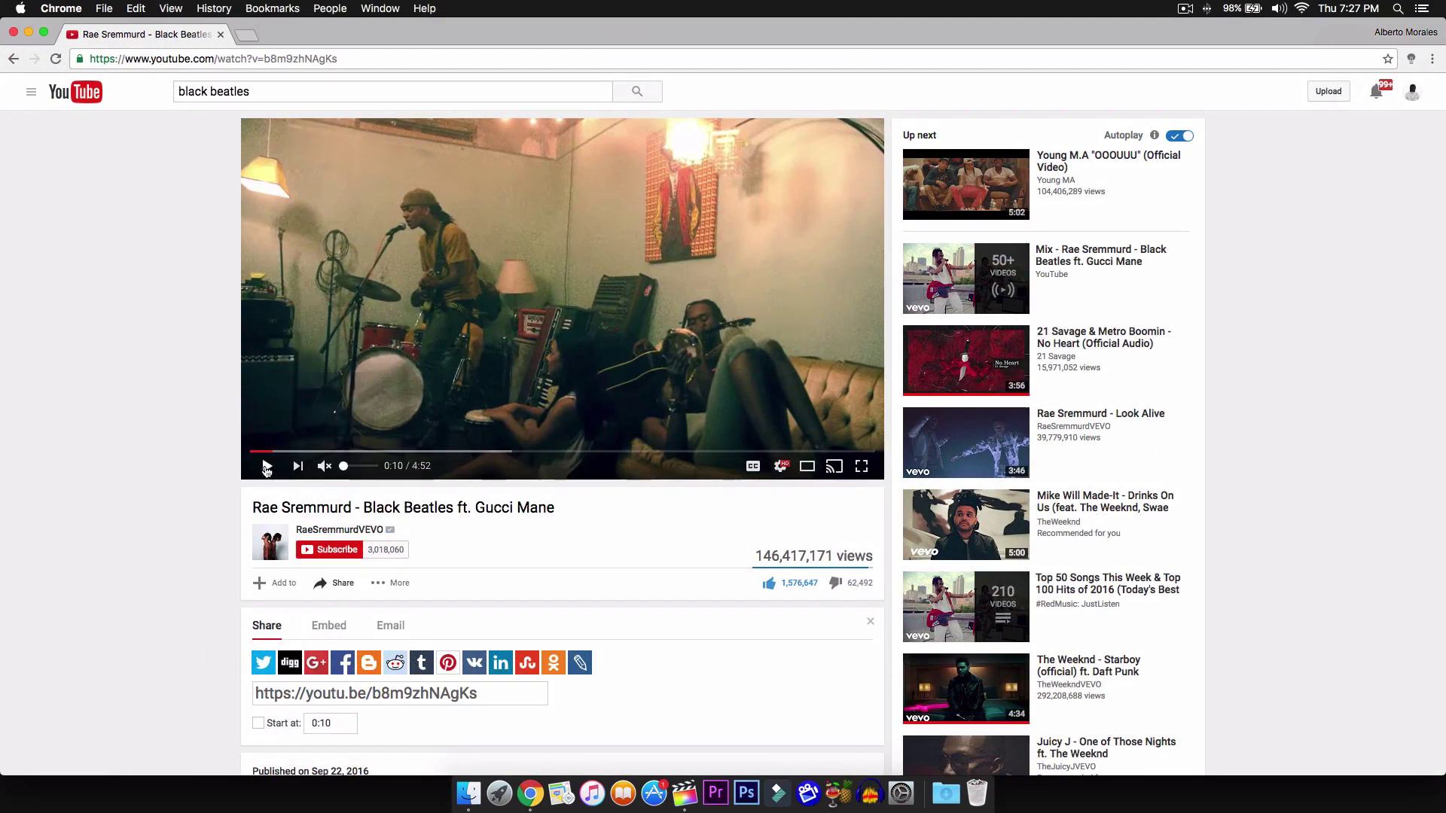
{"action": "left_click", "coordinate": [266, 467]}
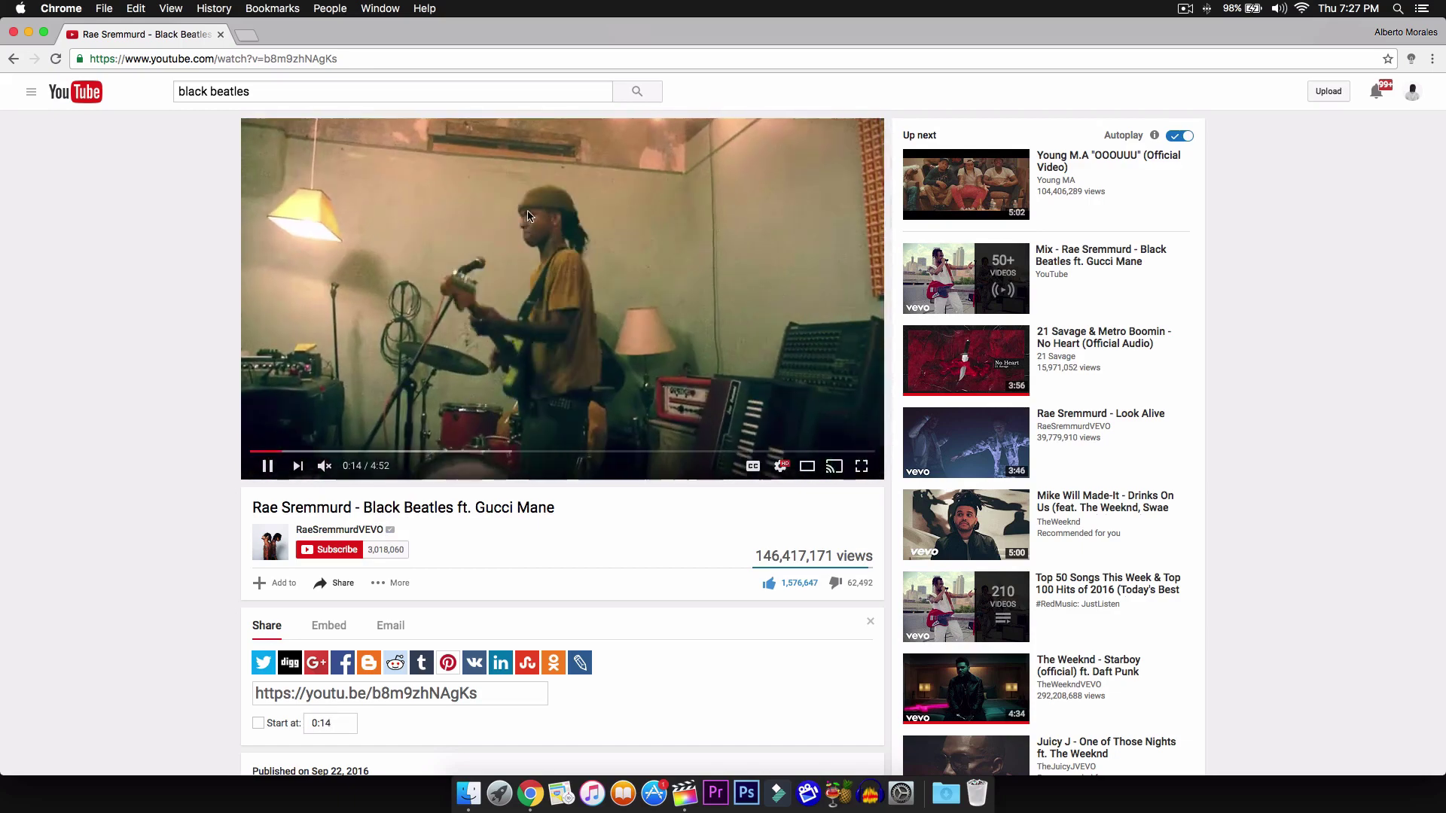
{"action": "left_click", "coordinate": [437, 213]}
{"action": "left_click", "coordinate": [438, 214]}
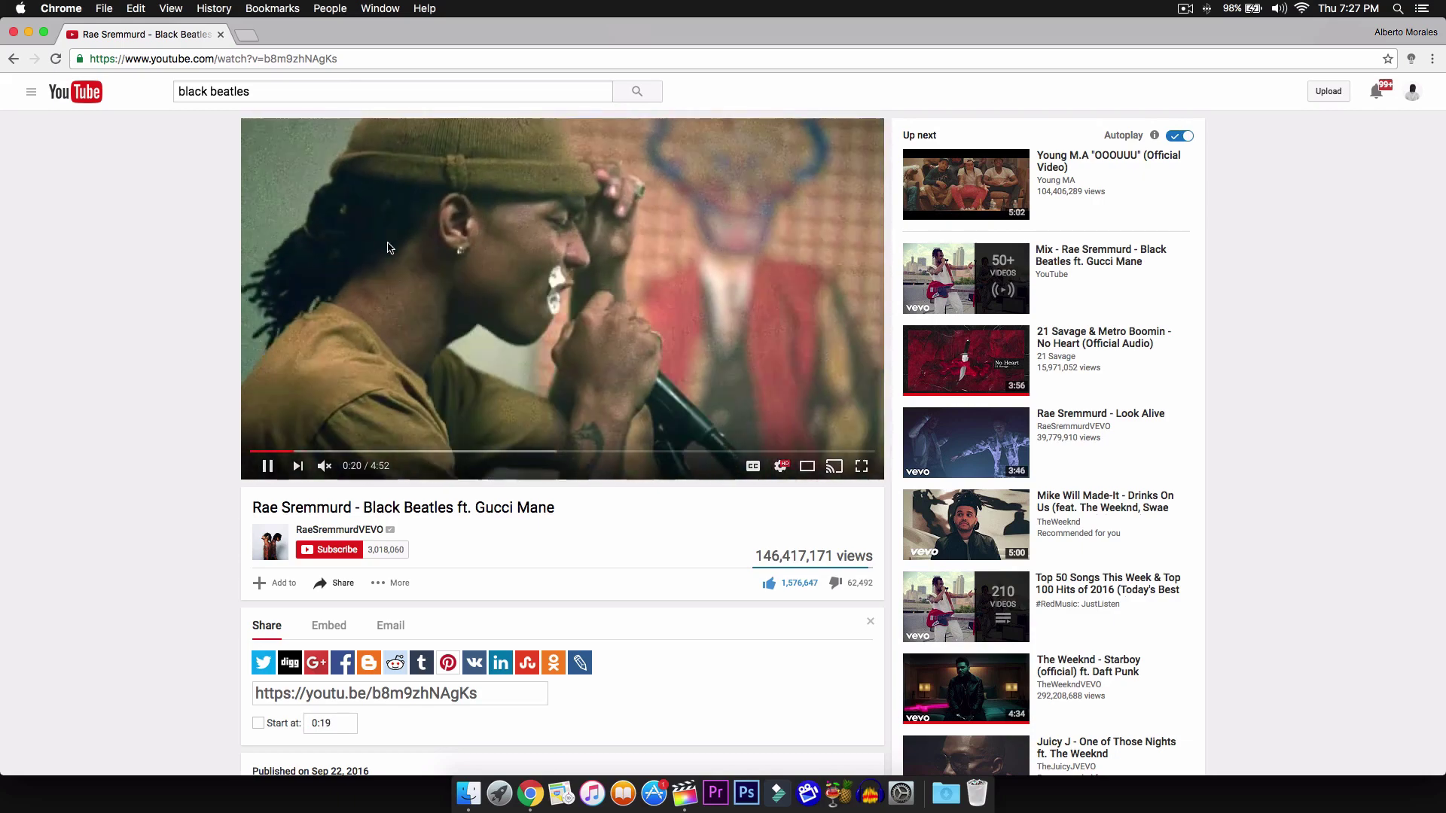
{"action": "left_click", "coordinate": [389, 247]}
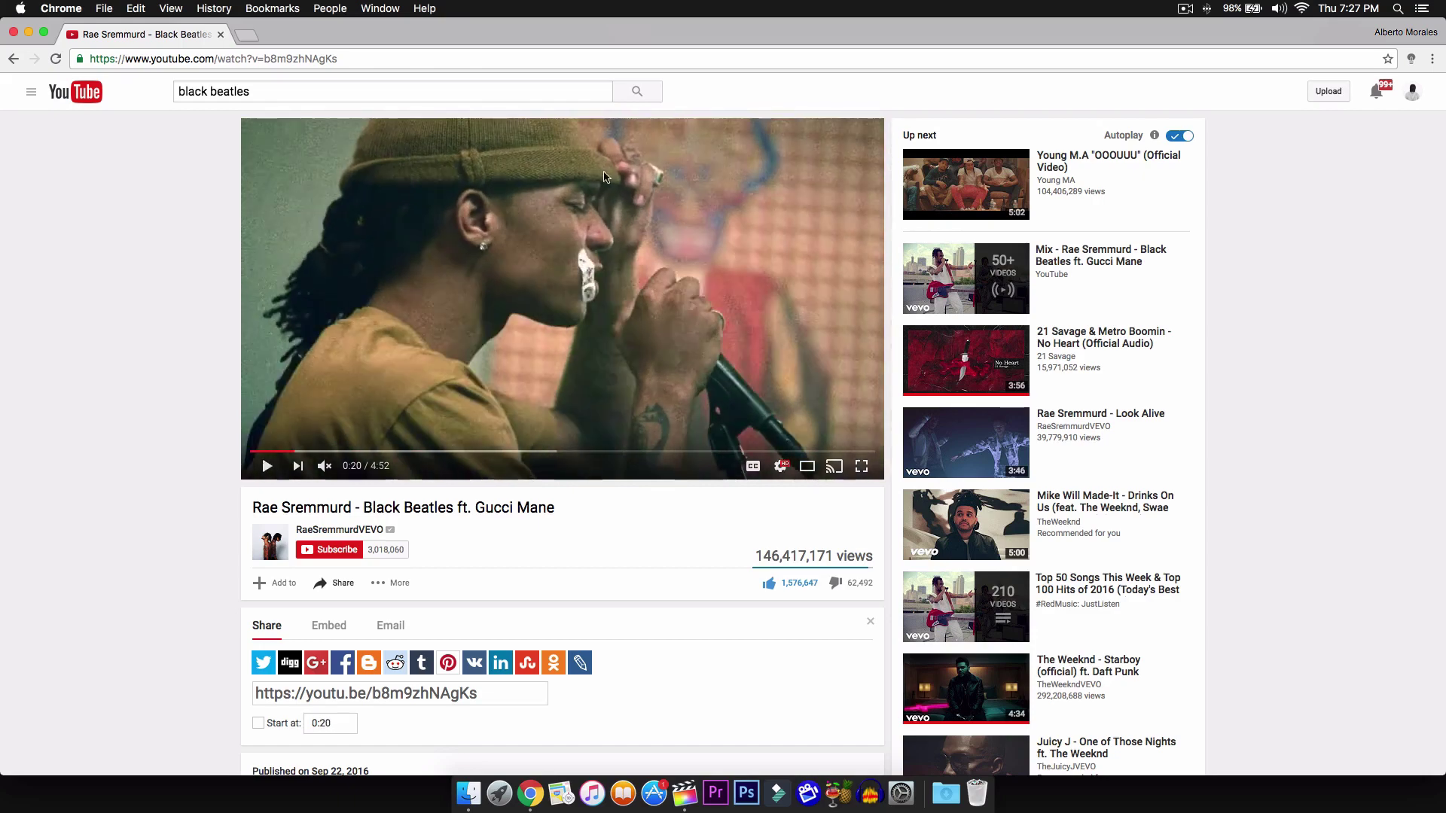
{"action": "left_click", "coordinate": [560, 192]}
{"action": "left_click", "coordinate": [487, 208]}
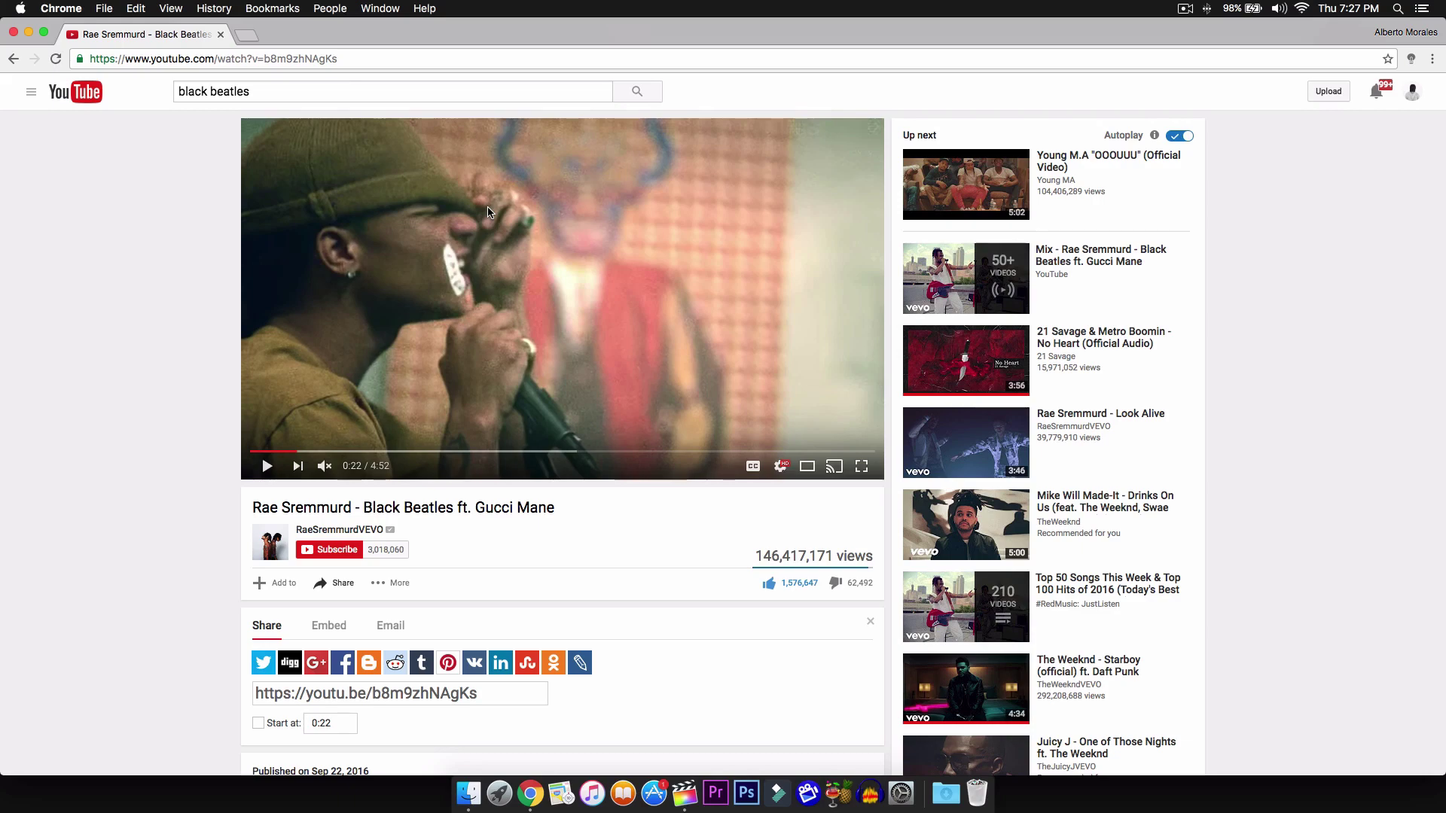
{"action": "left_click", "coordinate": [538, 211]}
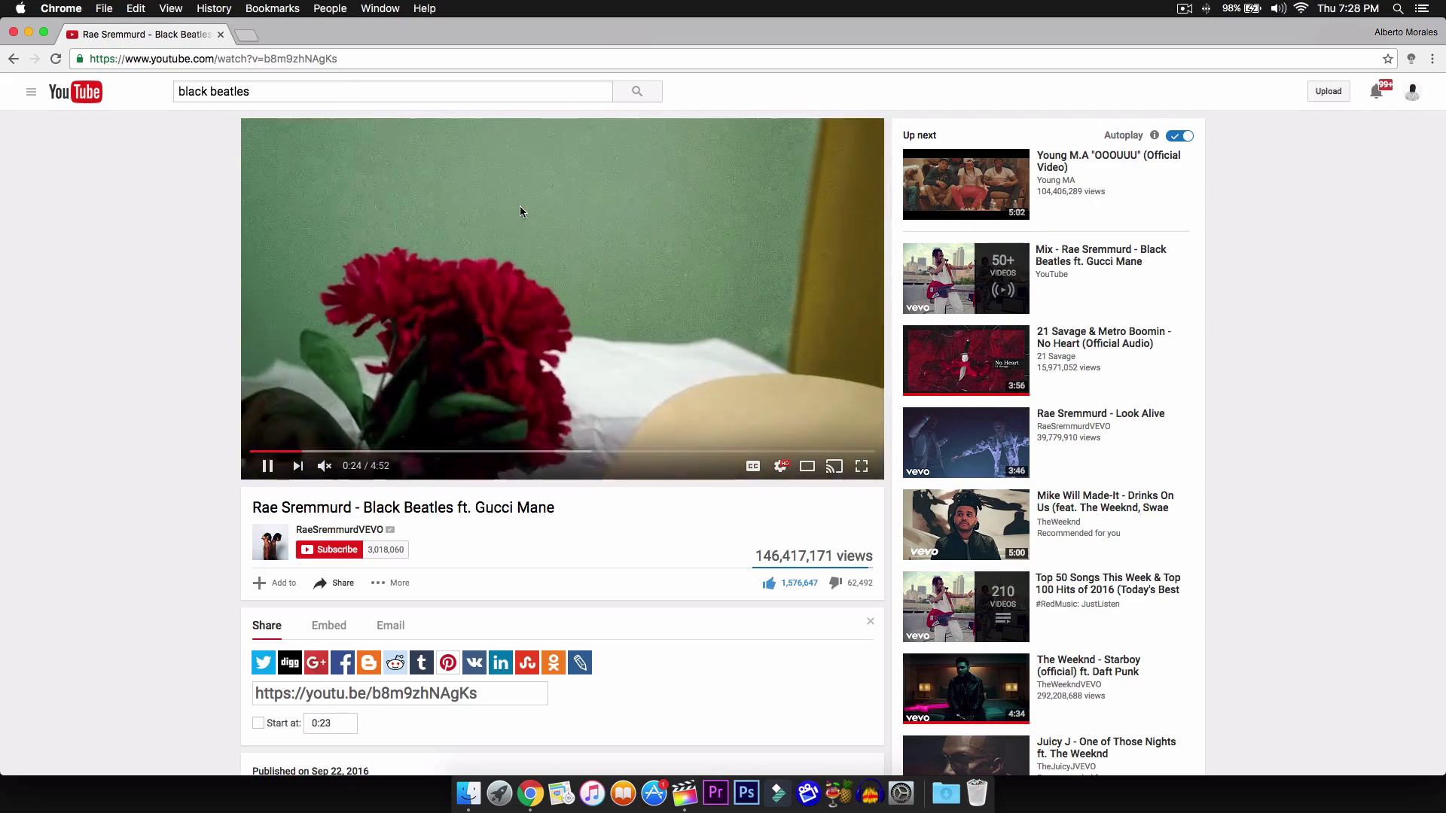
{"action": "left_click", "coordinate": [519, 208]}
{"action": "left_click", "coordinate": [30, 32]}
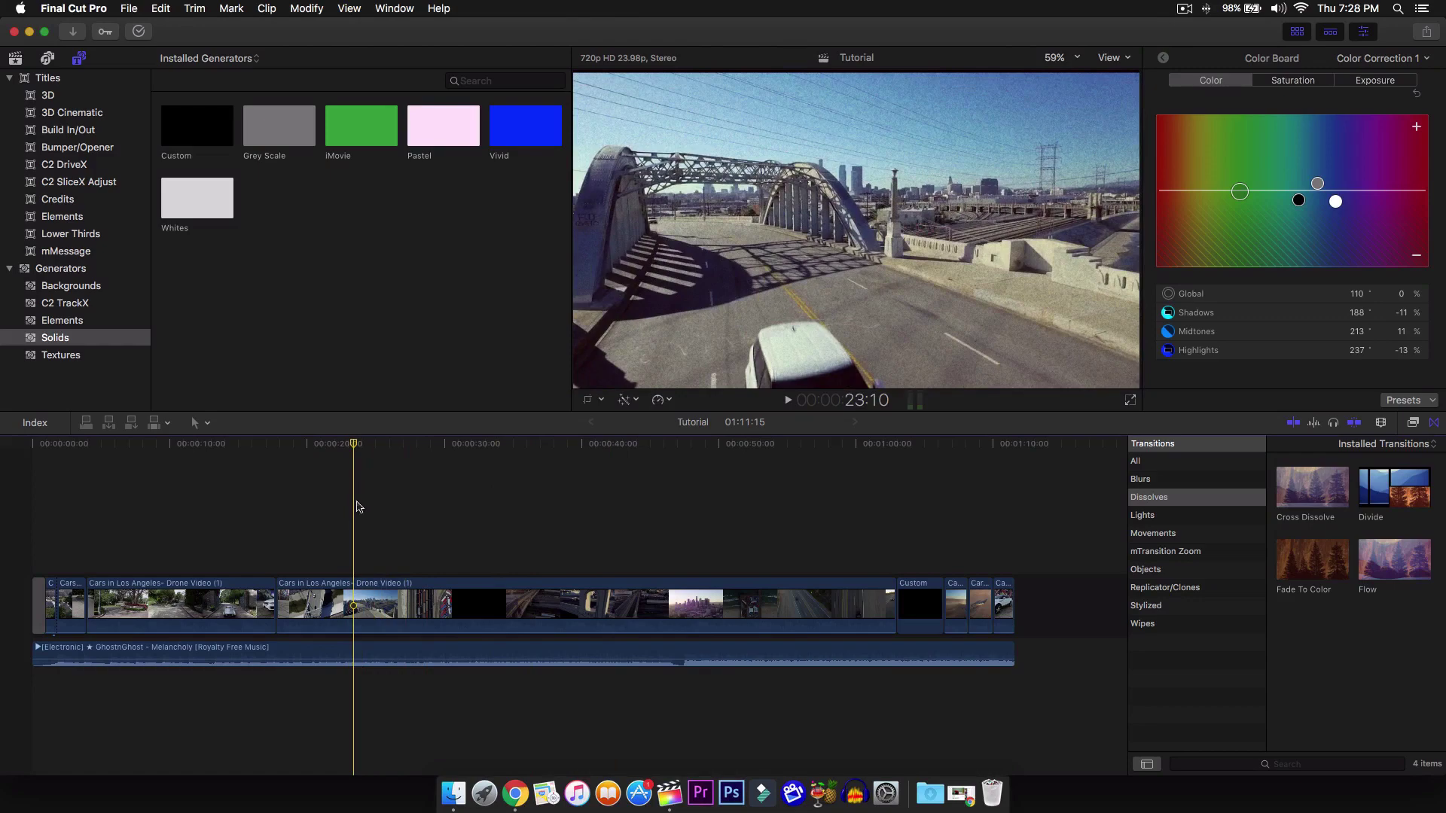
Step: Remove Film Grain from the second Cars in Los Angeles clip, leaving Color Correction 1
{"action": "left_click", "coordinate": [369, 606]}
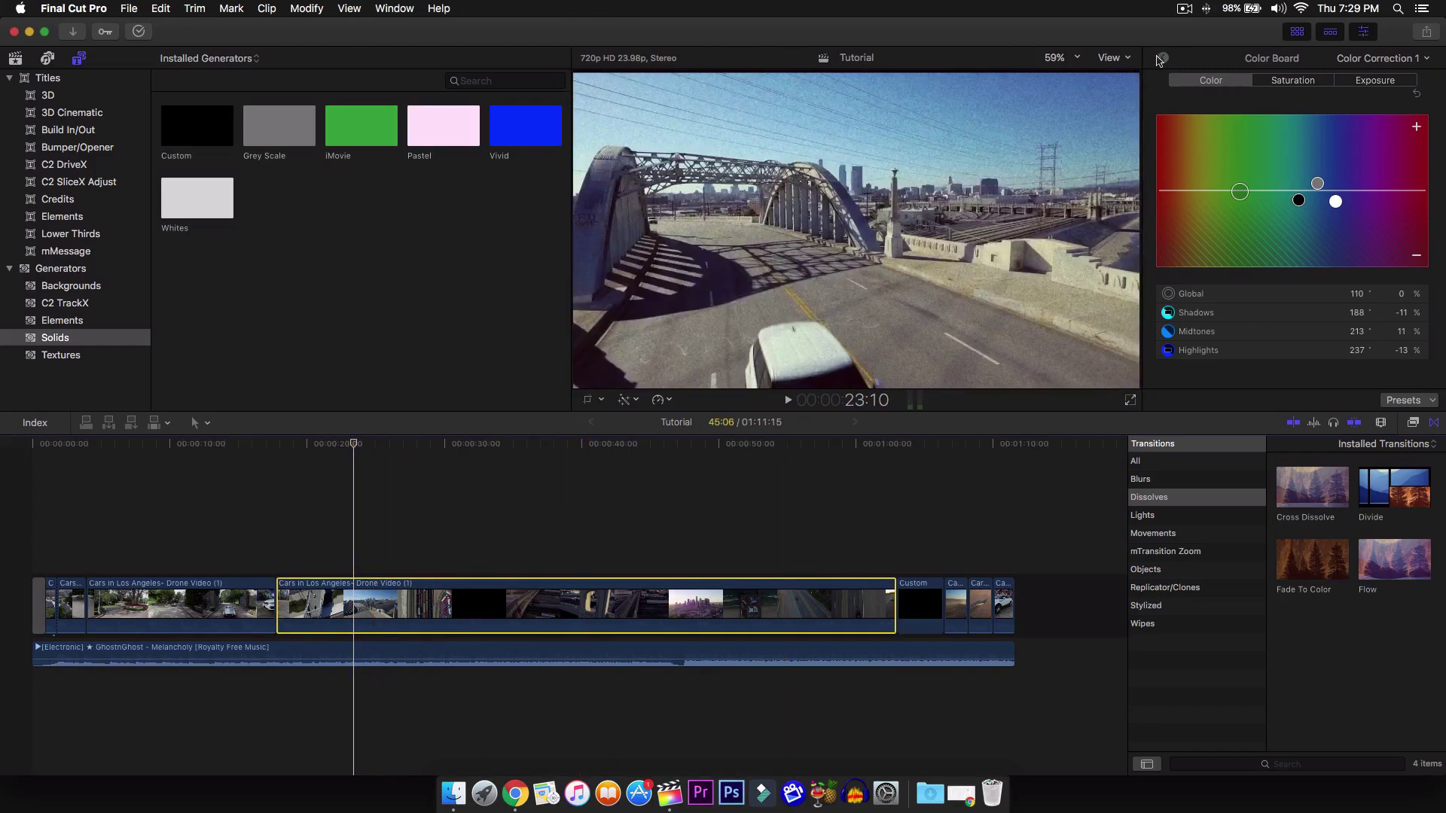
{"action": "left_click", "coordinate": [1196, 148]}
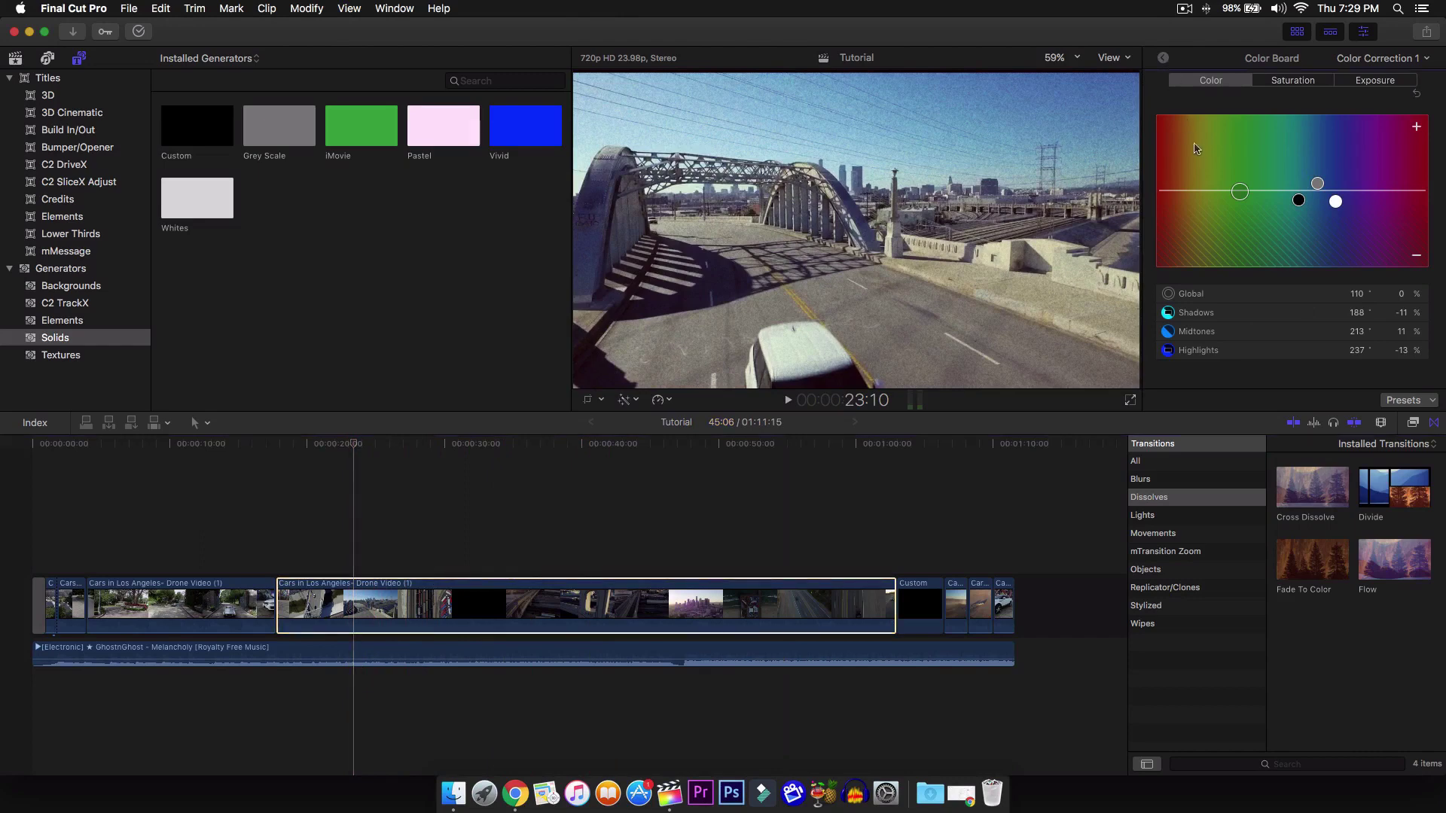
{"action": "left_click", "coordinate": [1164, 61]}
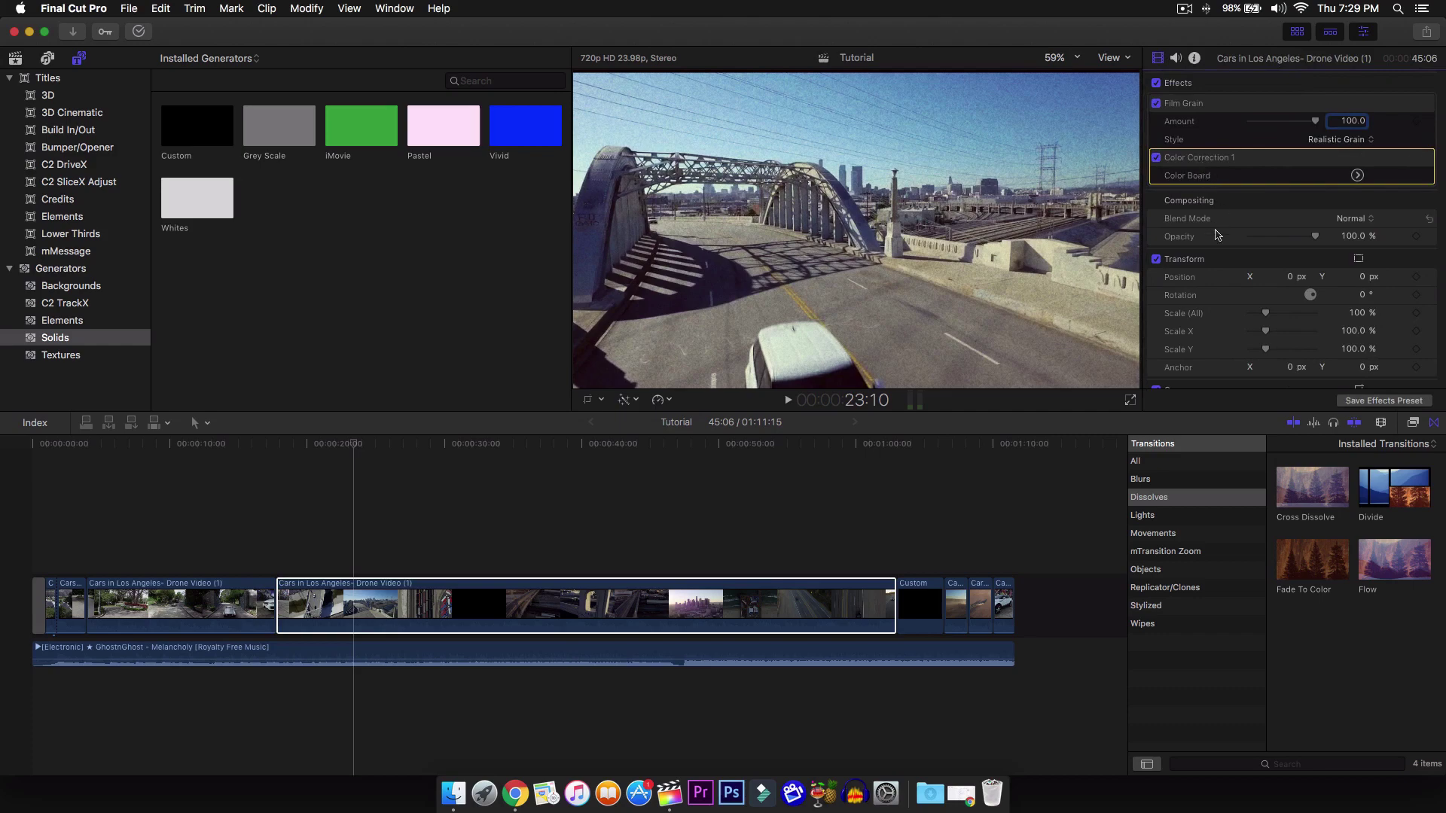
{"action": "key", "text": "super+z"}
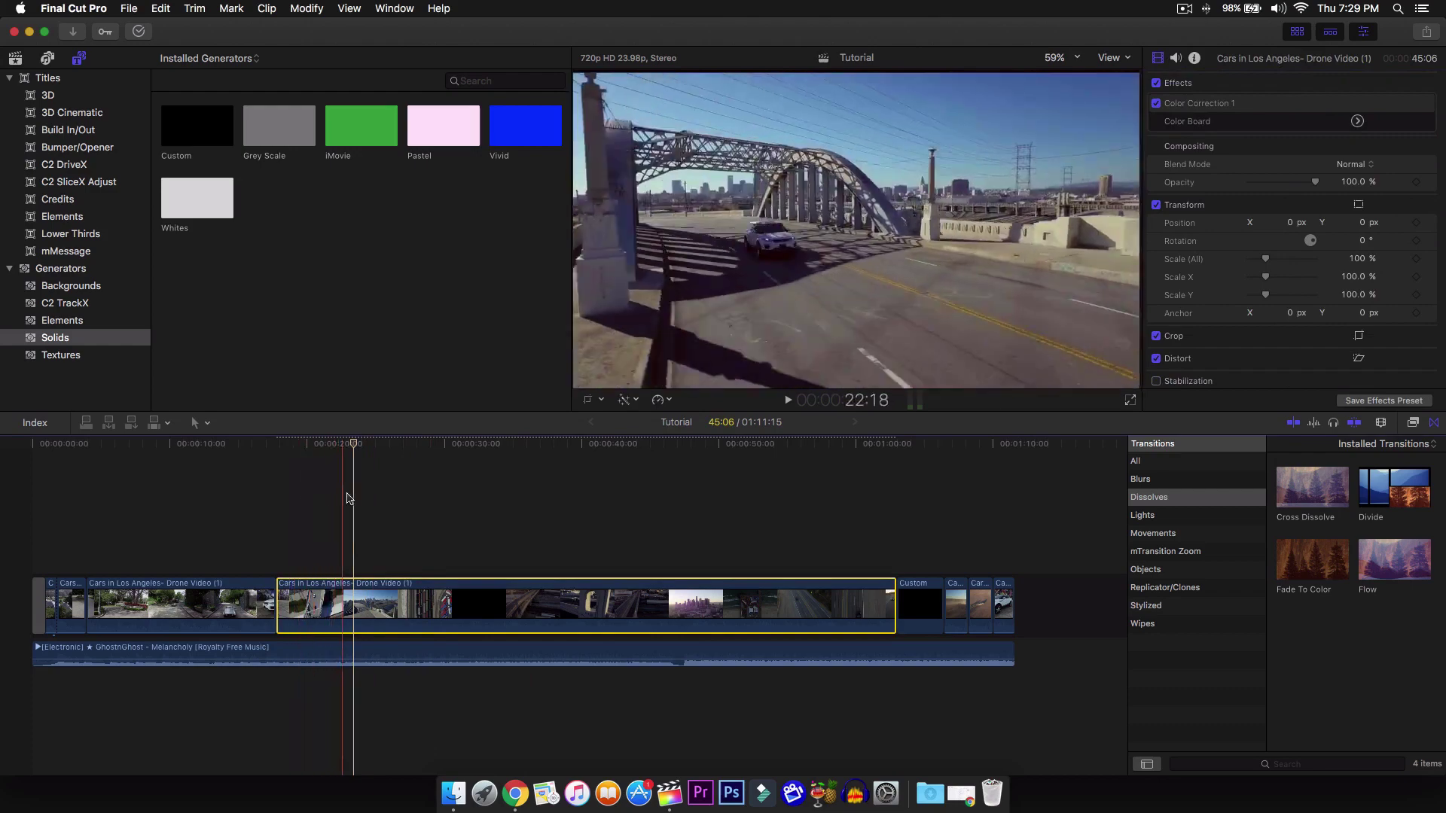
{"action": "left_click", "coordinate": [308, 606]}
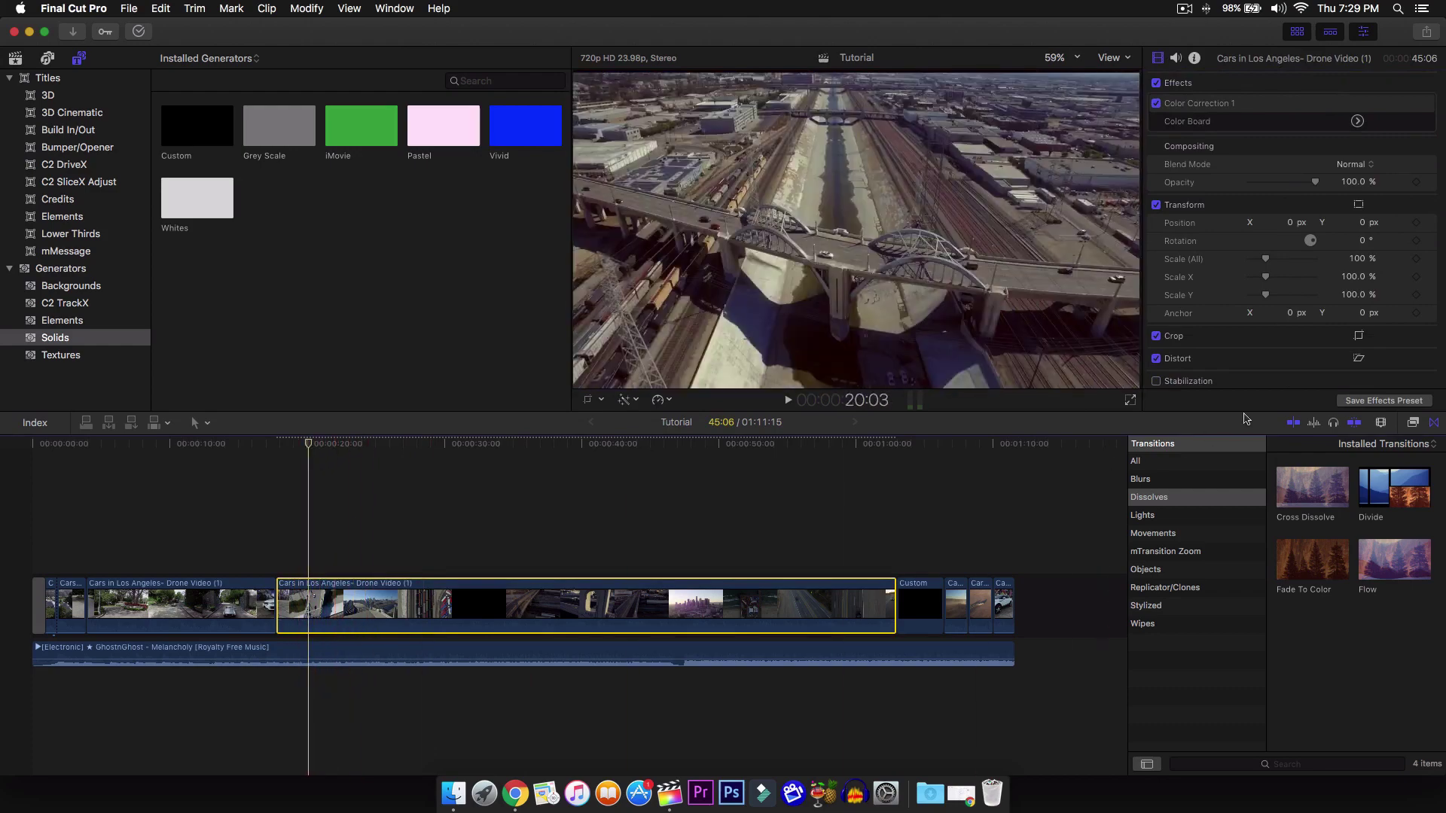
Step: Search all effects for 'film g' and apply Film Grain to the second drone clip
{"action": "left_click", "coordinate": [1433, 423]}
{"action": "left_click", "coordinate": [1434, 425]}
{"action": "left_click", "coordinate": [1412, 424]}
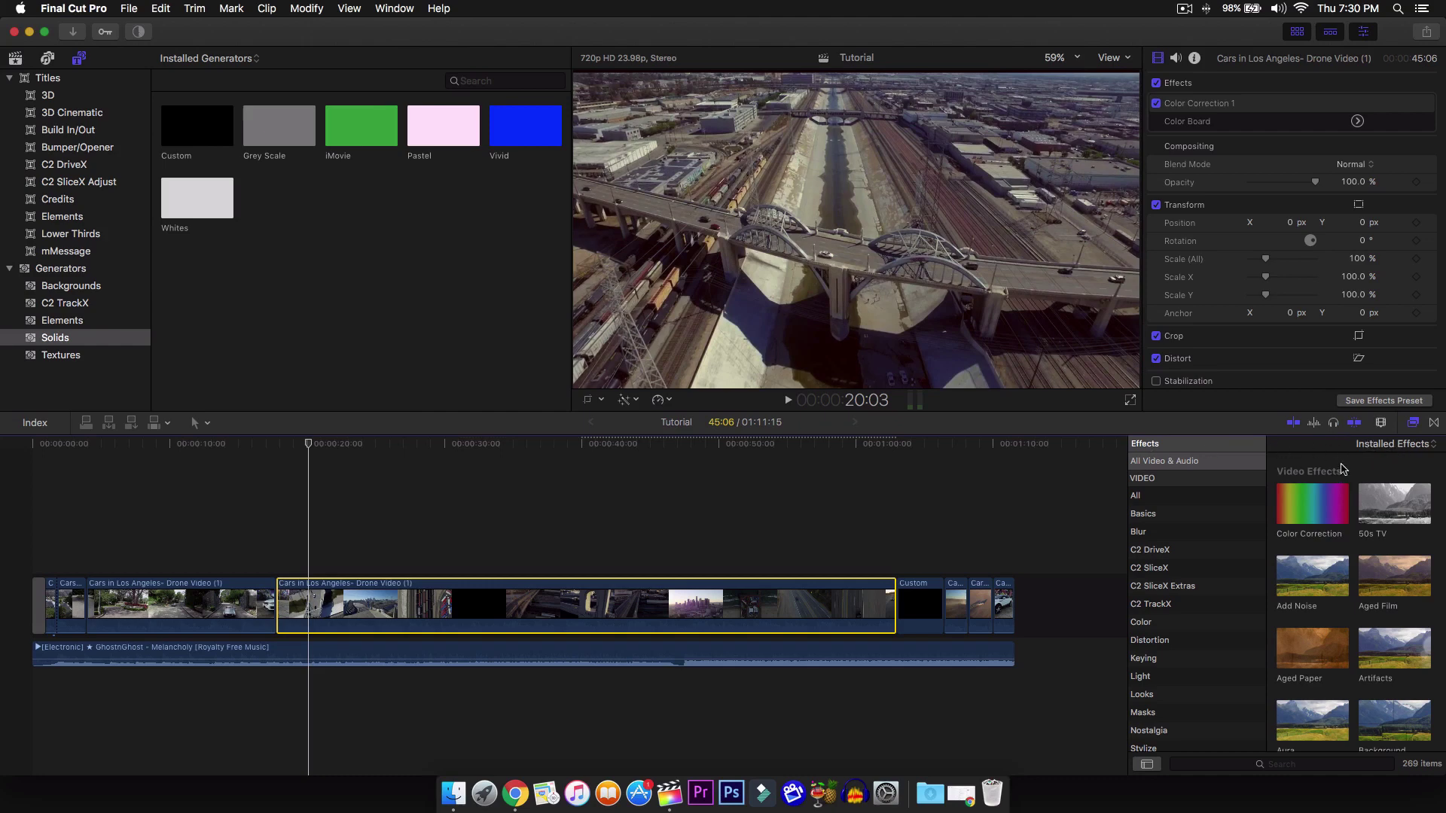
{"action": "left_click", "coordinate": [1181, 477]}
{"action": "left_click", "coordinate": [1255, 765]}
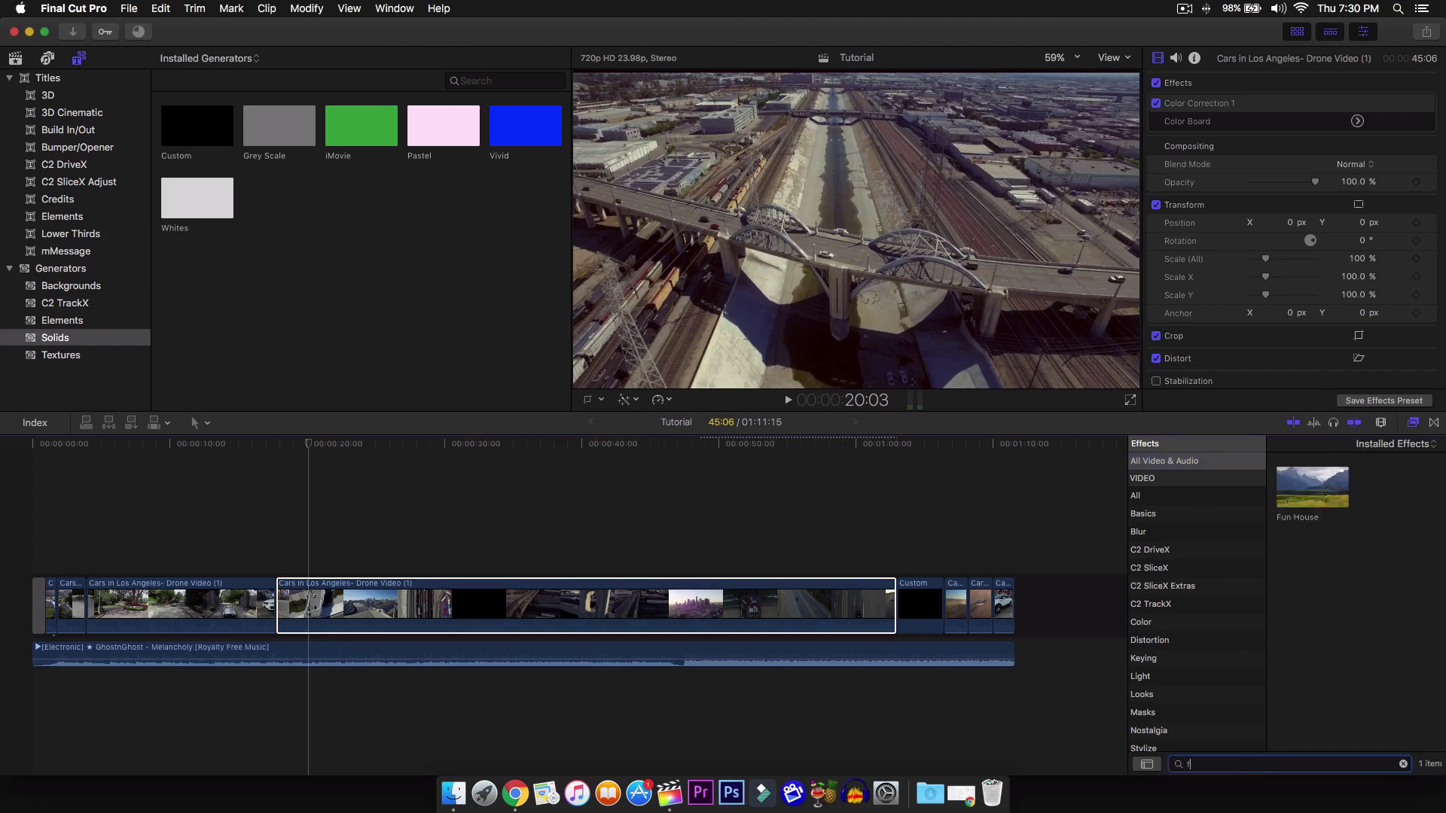
{"action": "type", "text": "film g"}
{"action": "left_click_drag", "start_coordinate": [1313, 487], "coordinate": [398, 600]}
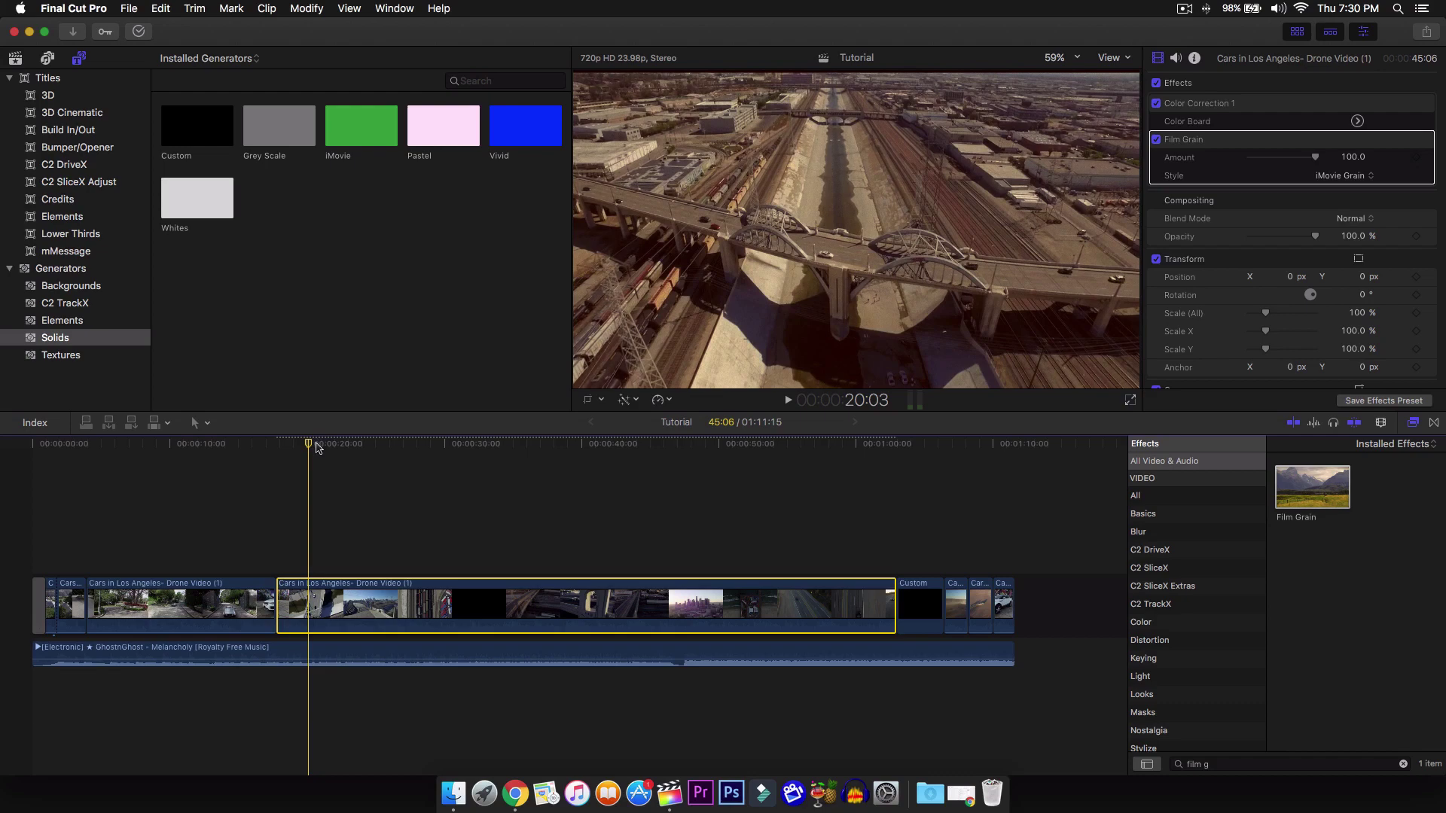
Step: Switch Film Grain to Realistic Grain, then compare Amount 0 and 100 on the bridge shot
{"action": "left_click", "coordinate": [1348, 177]}
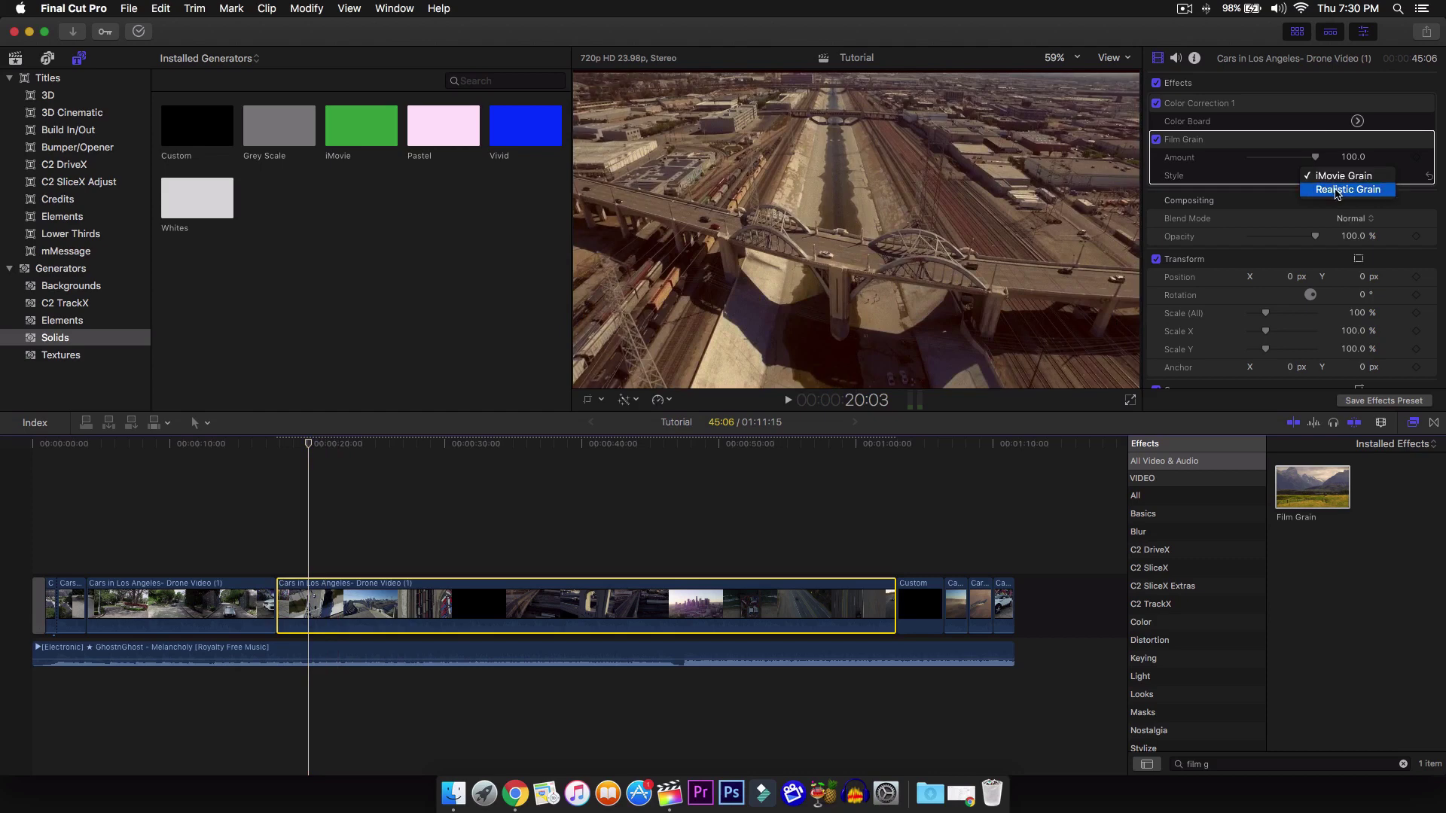
{"action": "left_click", "coordinate": [1337, 190]}
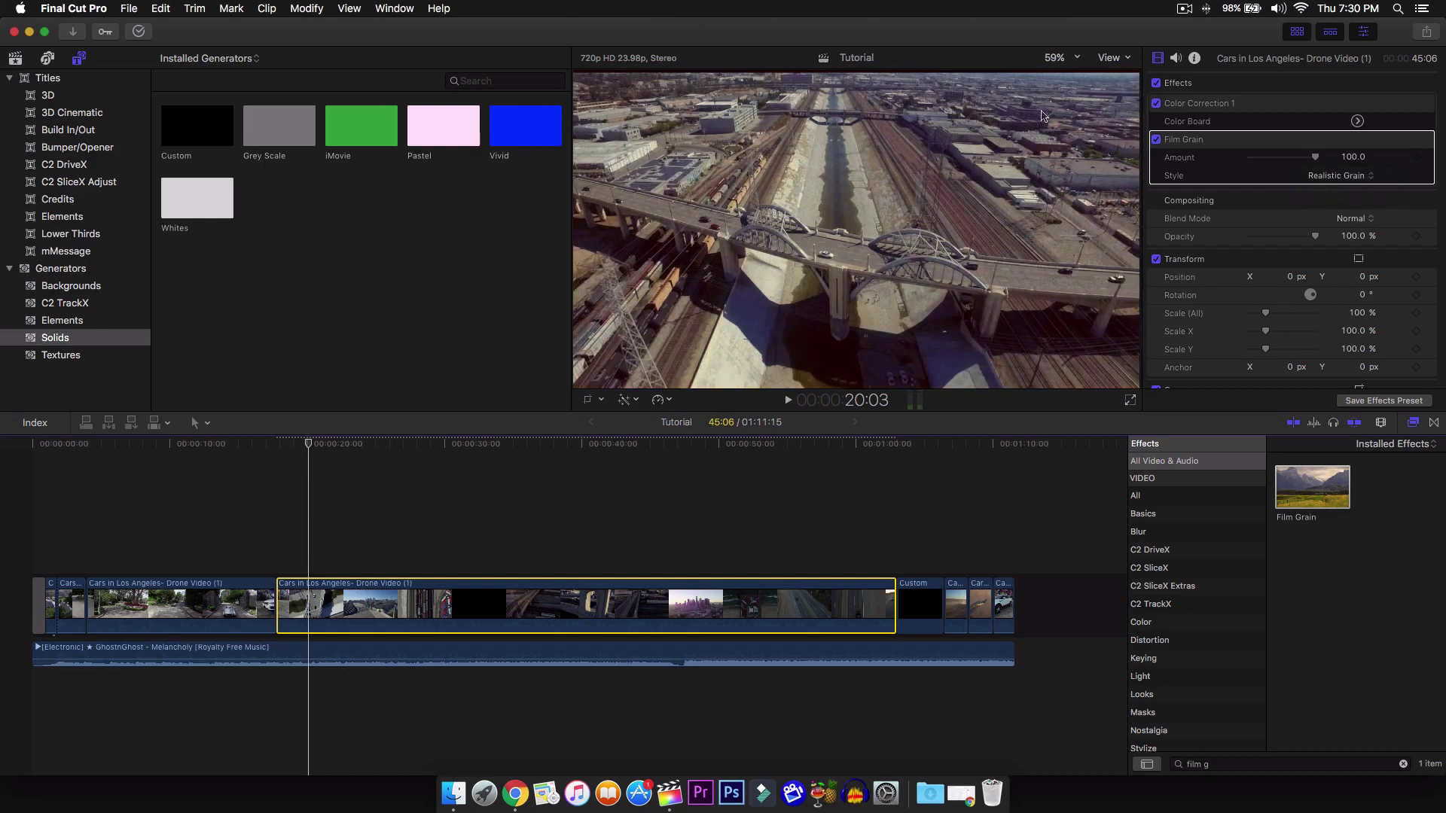
{"action": "left_click_drag", "start_coordinate": [308, 449], "coordinate": [284, 452]}
{"action": "left_click", "coordinate": [283, 452]}
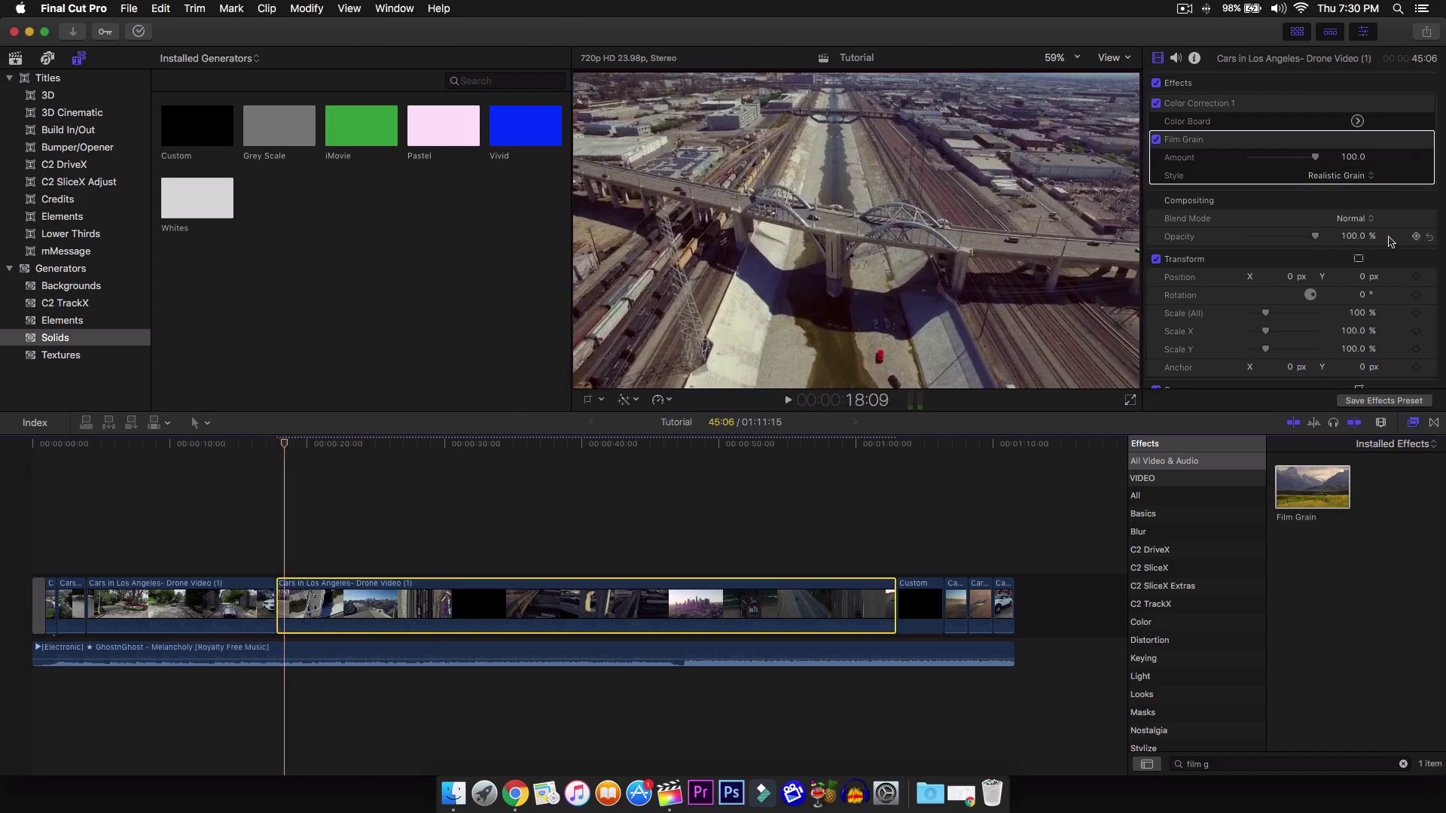
{"action": "left_click_drag", "start_coordinate": [1314, 164], "coordinate": [1238, 164]}
{"action": "left_click", "coordinate": [325, 449]}
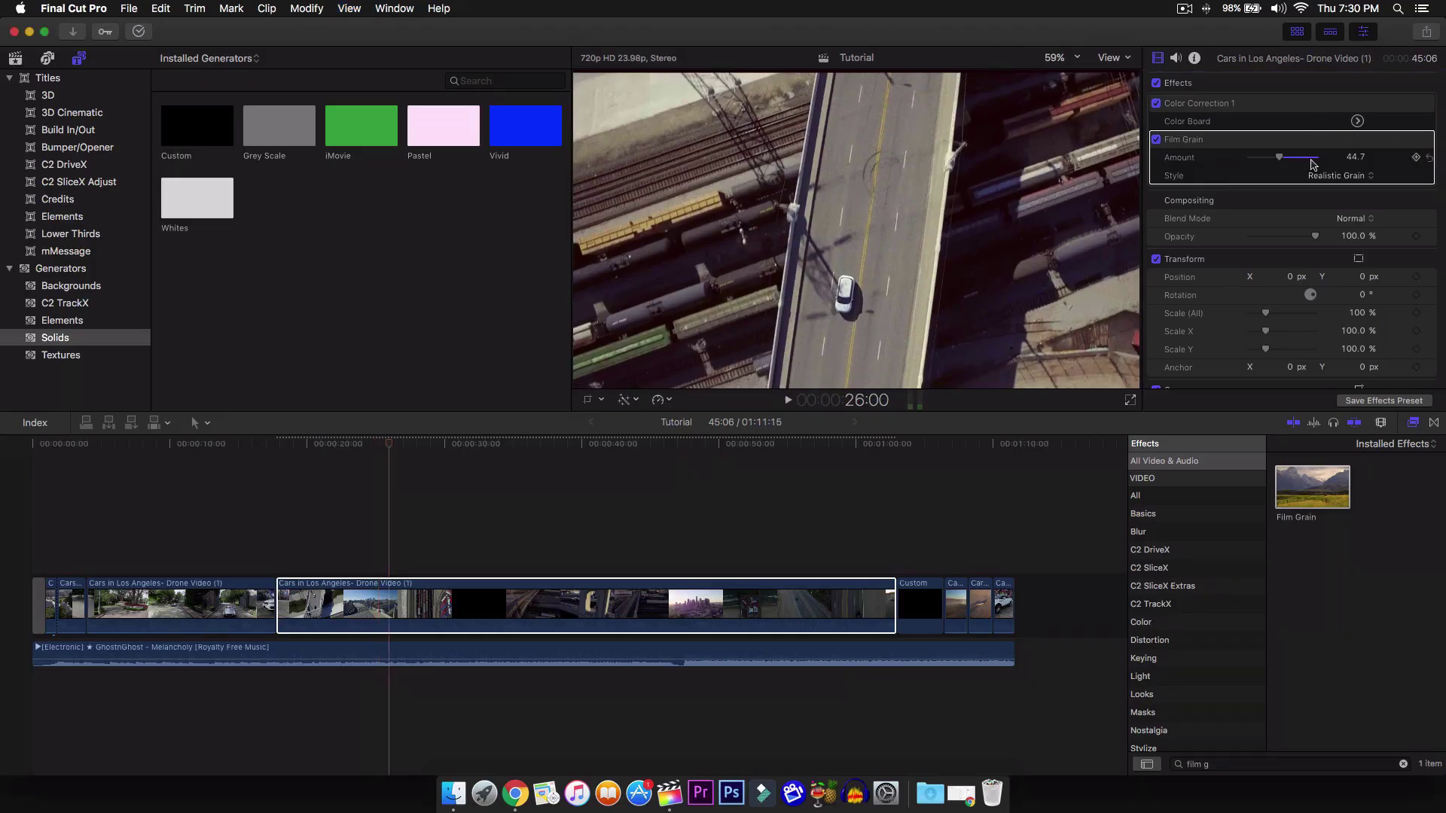
{"action": "left_click_drag", "start_coordinate": [1283, 159], "coordinate": [1335, 161]}
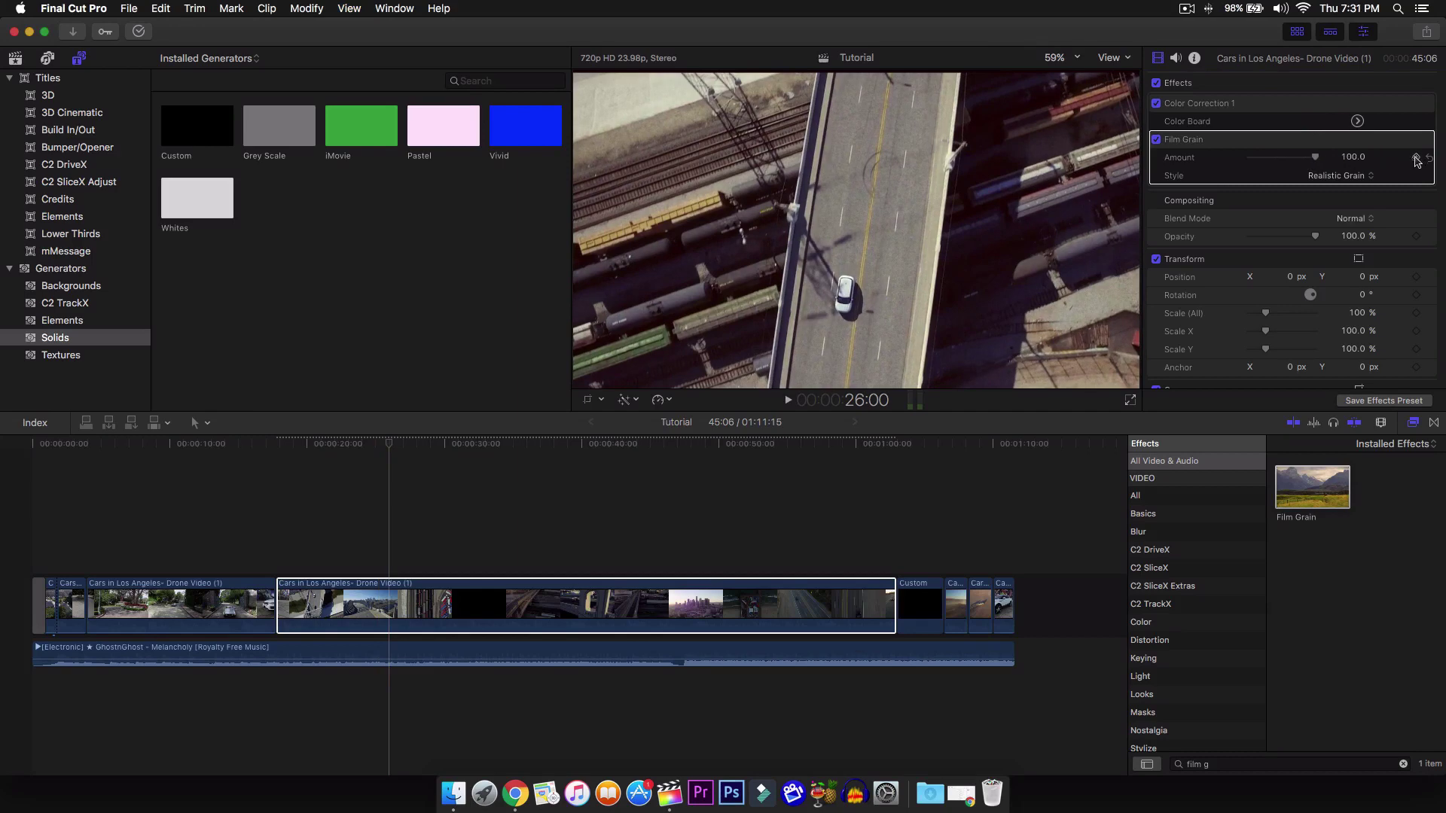
{"action": "left_click", "coordinate": [1317, 145]}
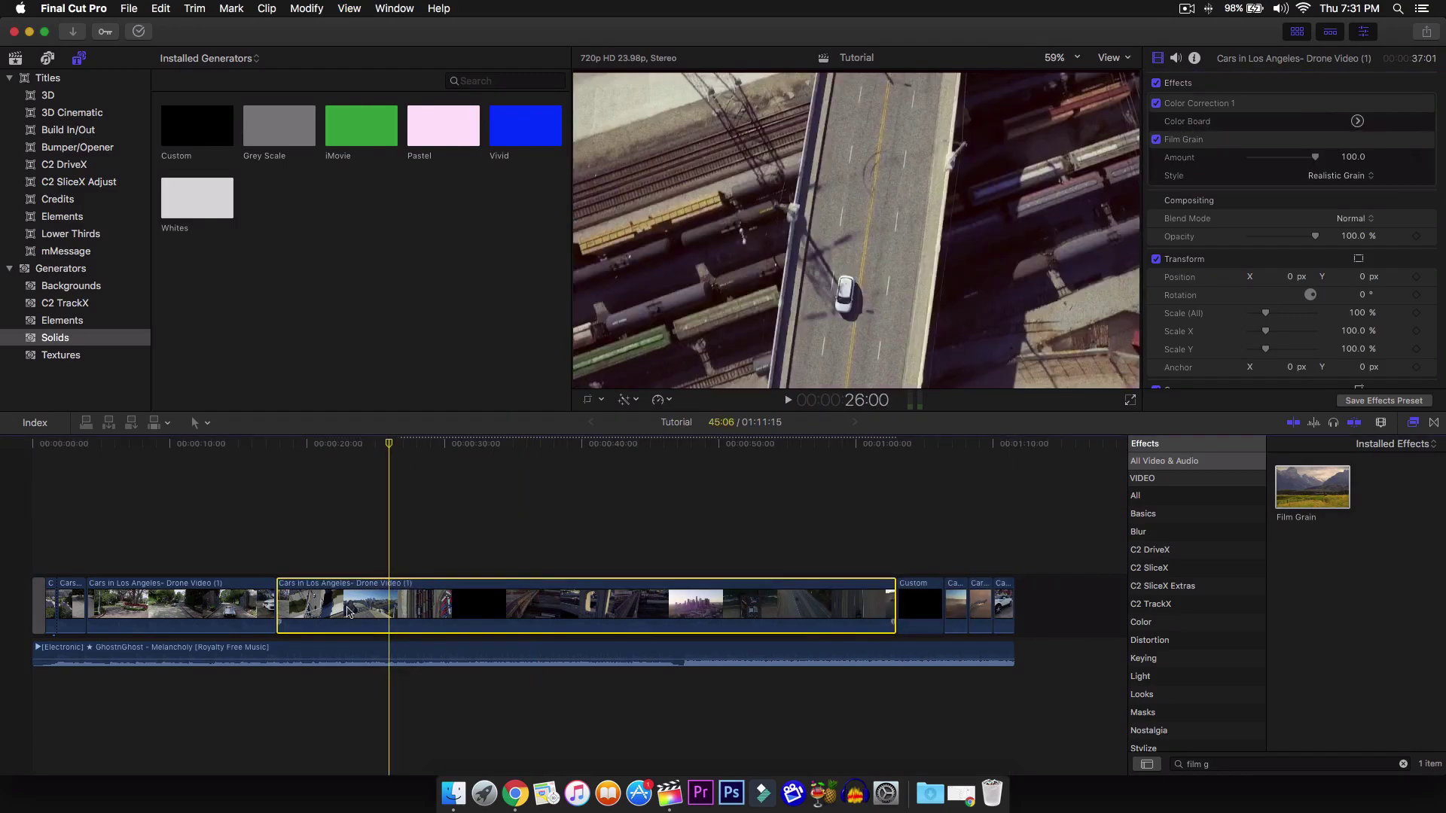
{"action": "left_click_drag", "start_coordinate": [1314, 488], "coordinate": [655, 603]}
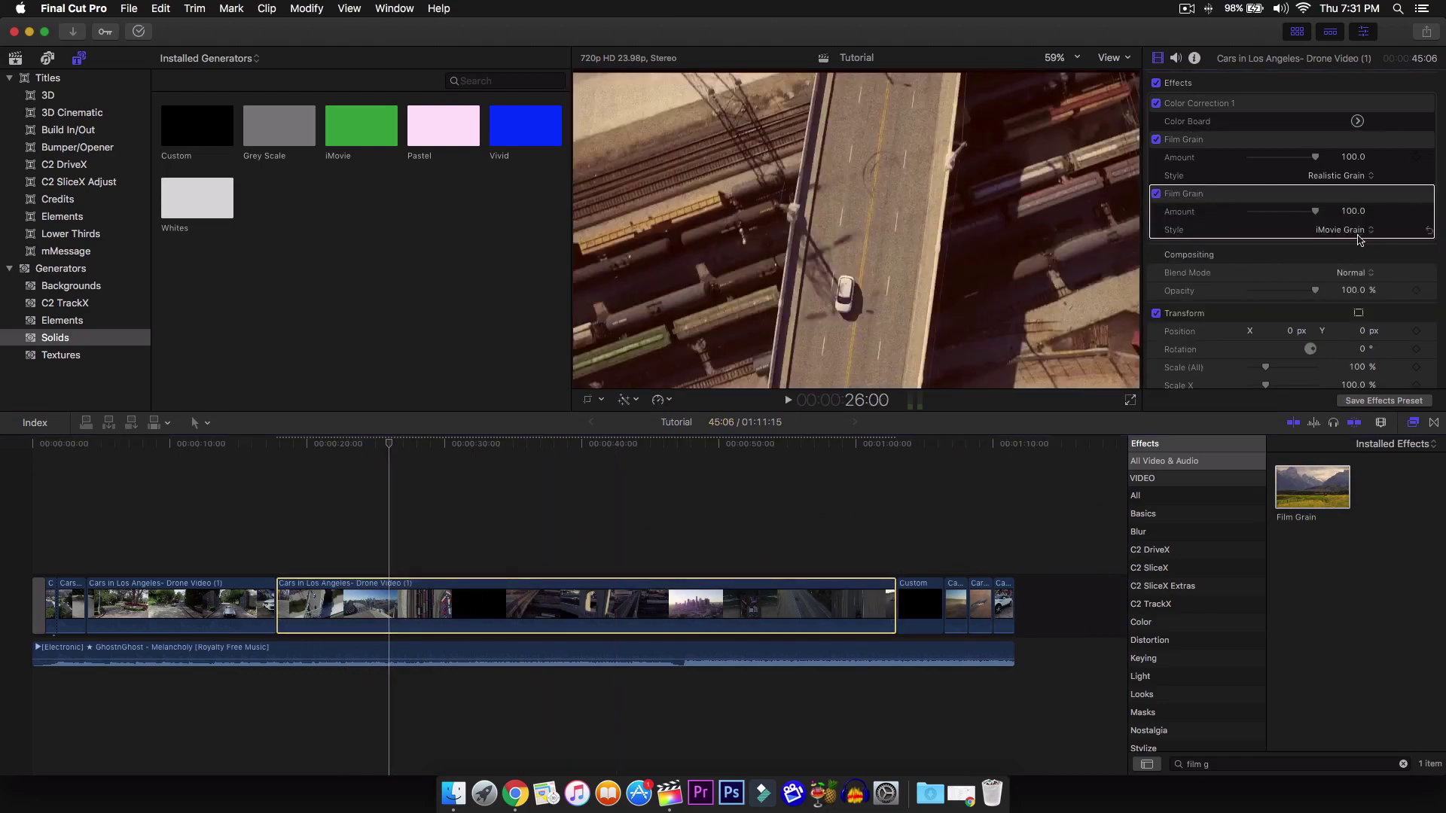
{"action": "left_click", "coordinate": [1358, 231]}
{"action": "left_click", "coordinate": [1348, 243]}
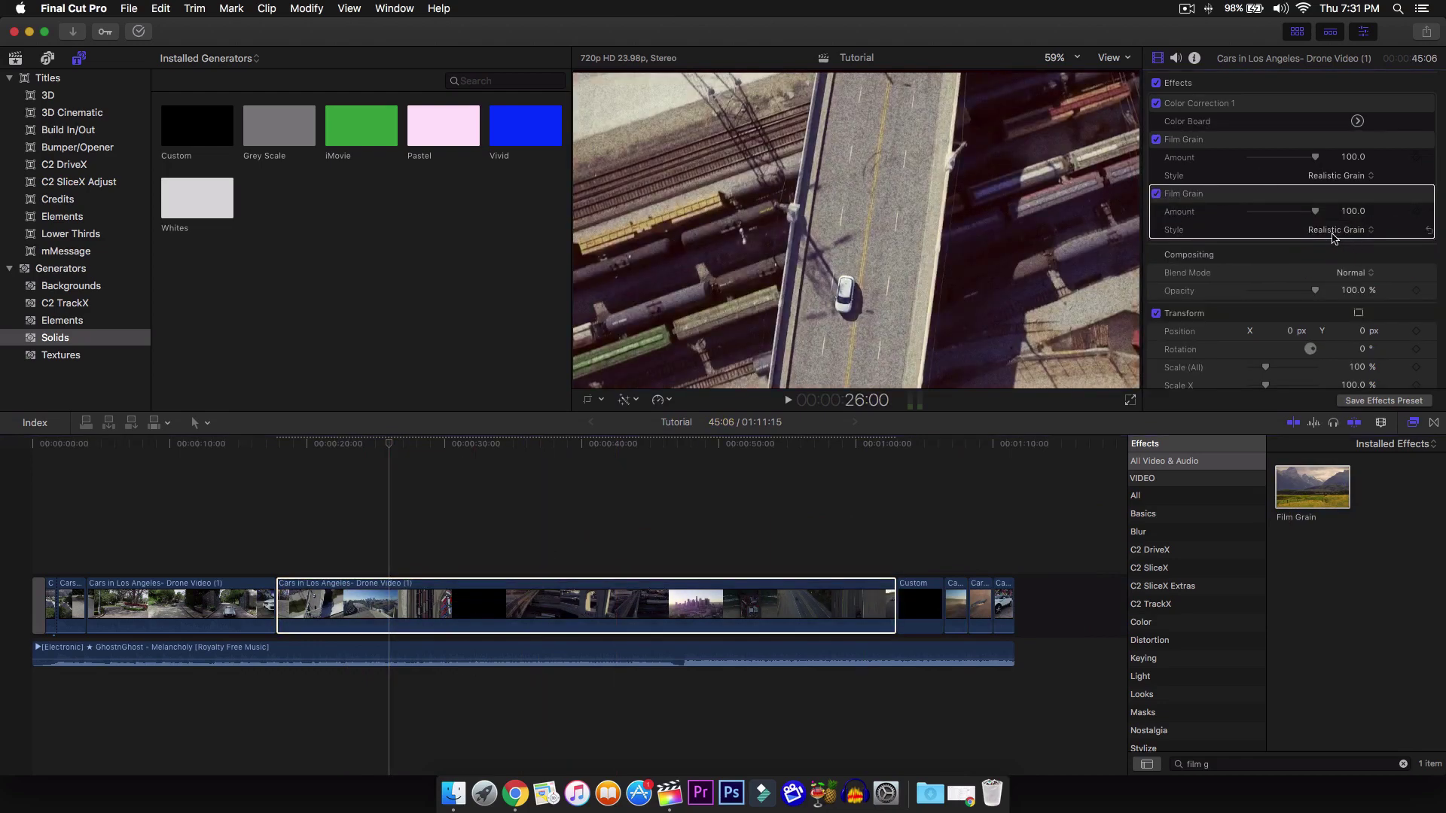
{"action": "left_click", "coordinate": [389, 446]}
{"action": "left_click_drag", "start_coordinate": [389, 446], "coordinate": [337, 446]}
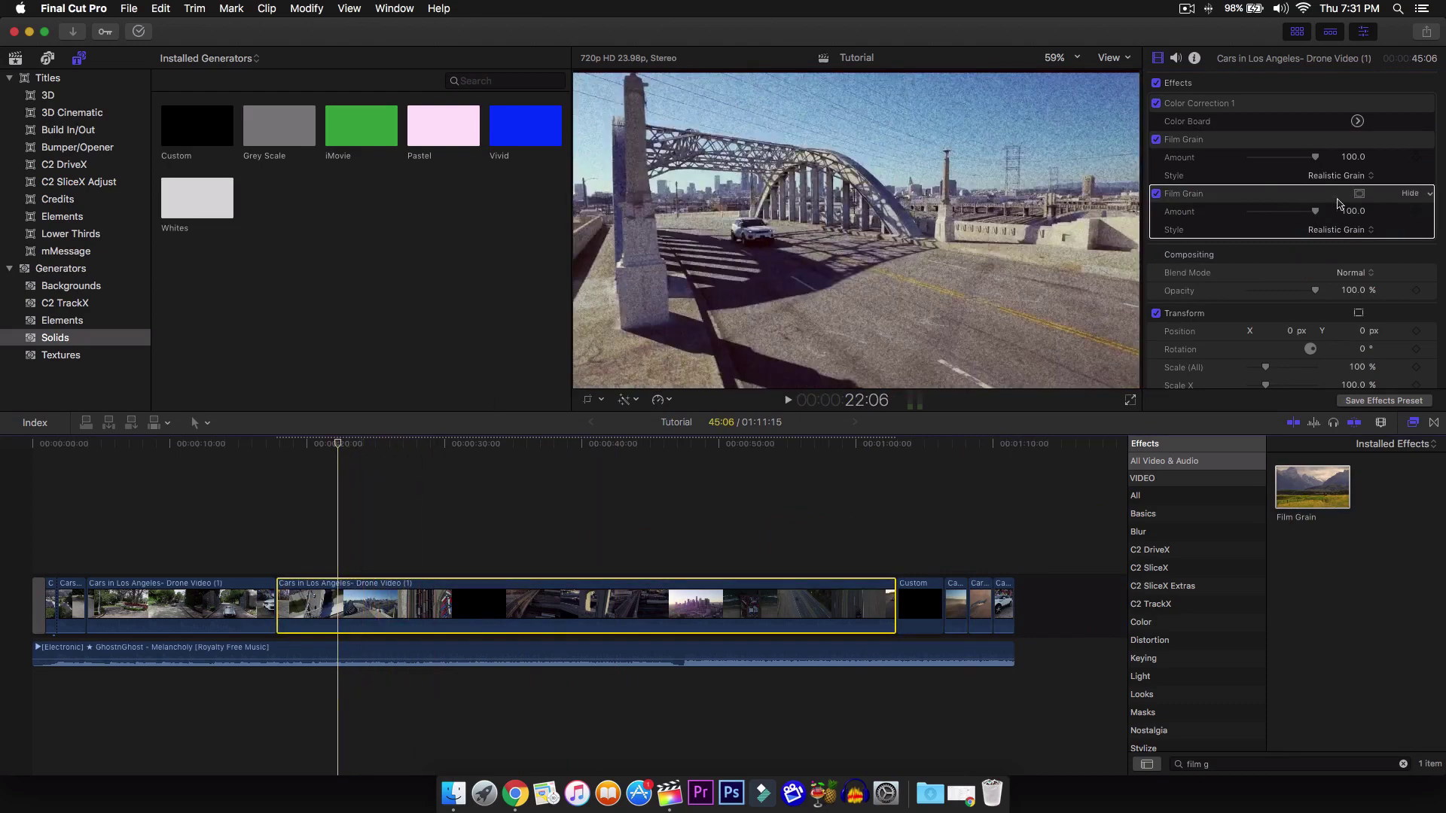
{"action": "left_click", "coordinate": [1283, 202]}
{"action": "key", "text": "Delete"}
{"action": "left_click_drag", "start_coordinate": [337, 446], "coordinate": [548, 450]}
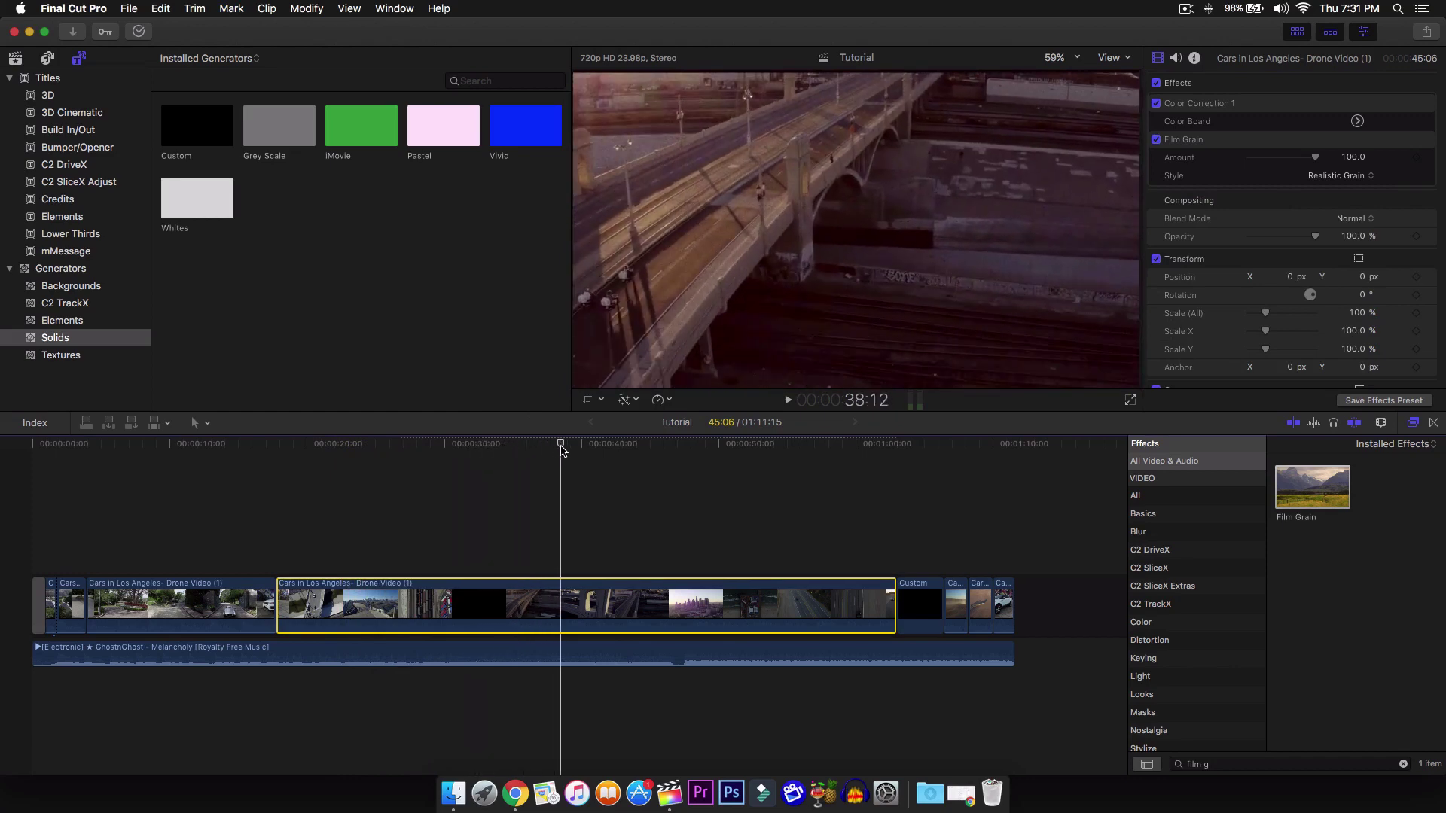
{"action": "left_click_drag", "start_coordinate": [561, 450], "coordinate": [423, 445]}
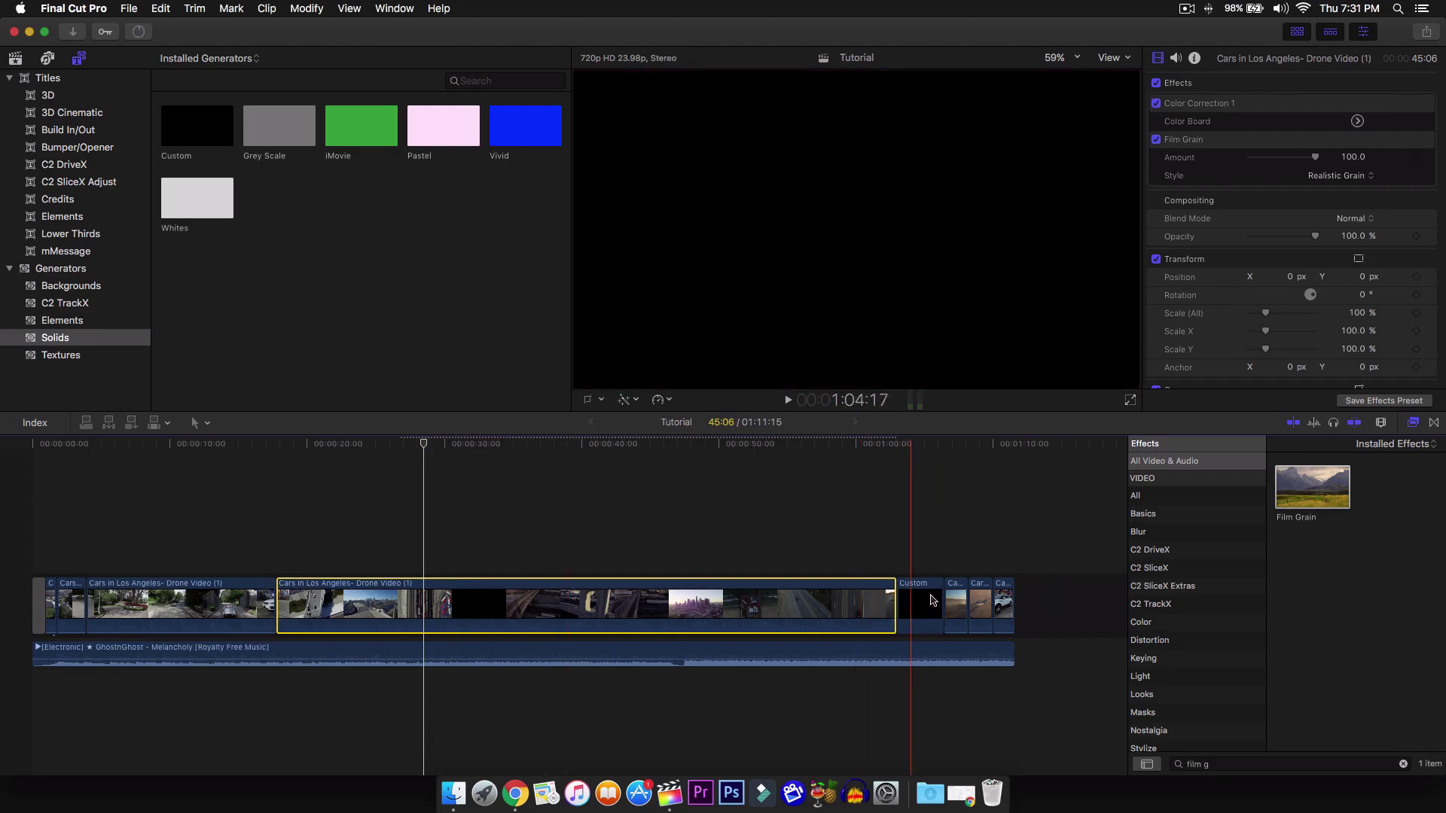
{"action": "left_click", "coordinate": [945, 551]}
Step: Ramp the desert clip's grain Amount from 0 at 1:06:11 to 100 by 1:08:06, then preview it
{"action": "left_click", "coordinate": [955, 597]}
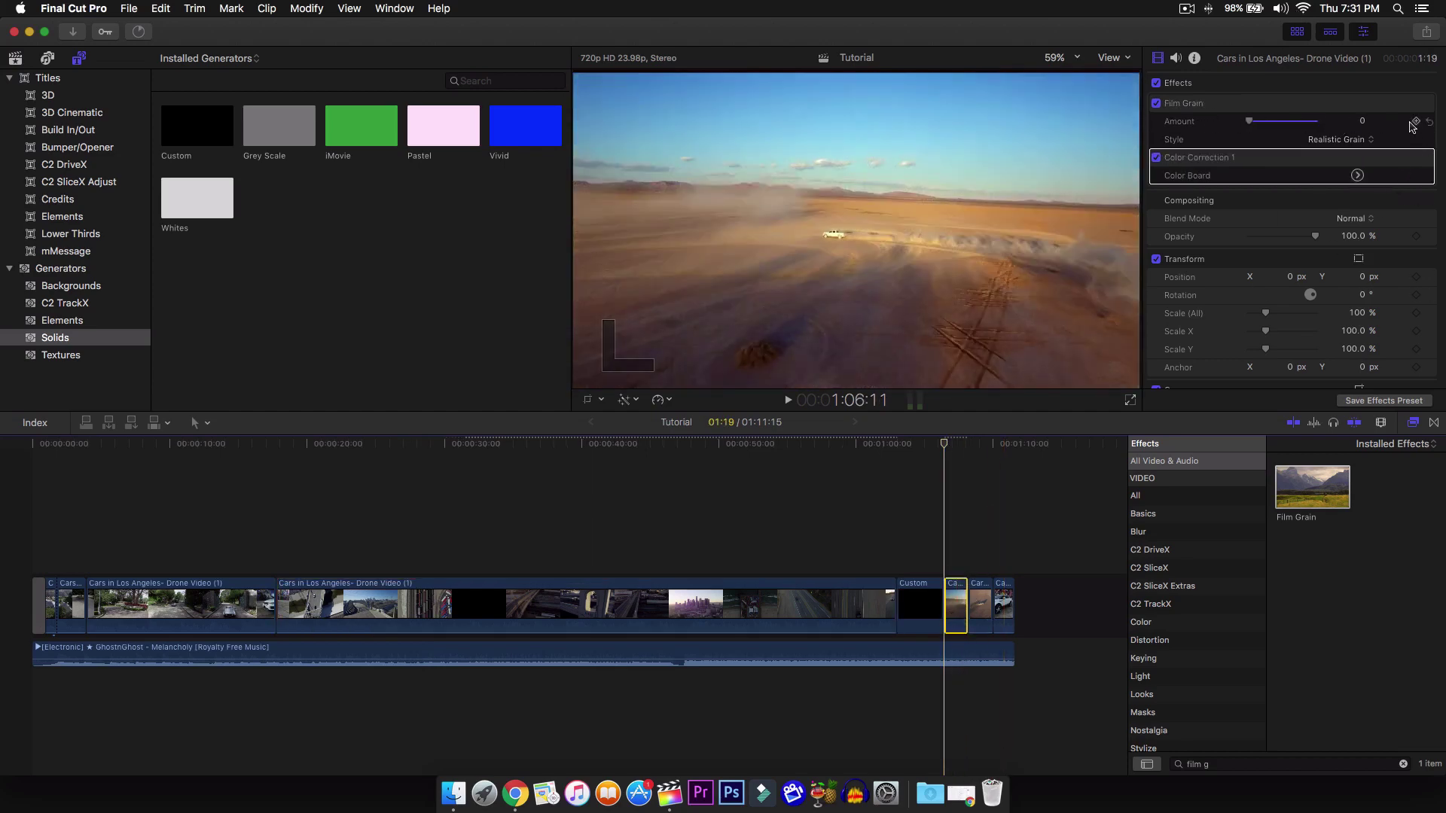
{"action": "key", "text": "space"}
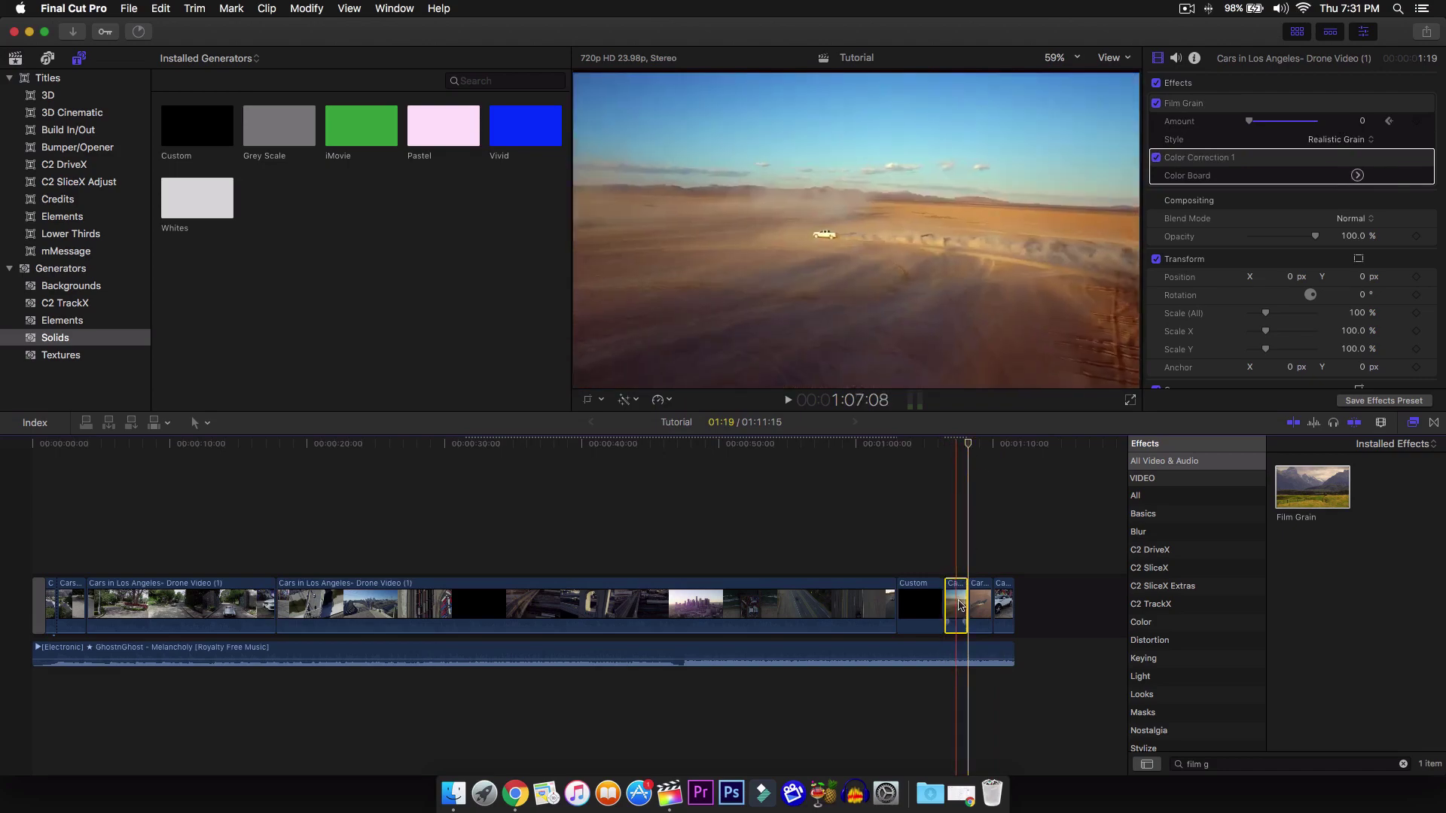
{"action": "left_click_drag", "start_coordinate": [1250, 121], "coordinate": [1375, 122]}
{"action": "left_click", "coordinate": [951, 654]}
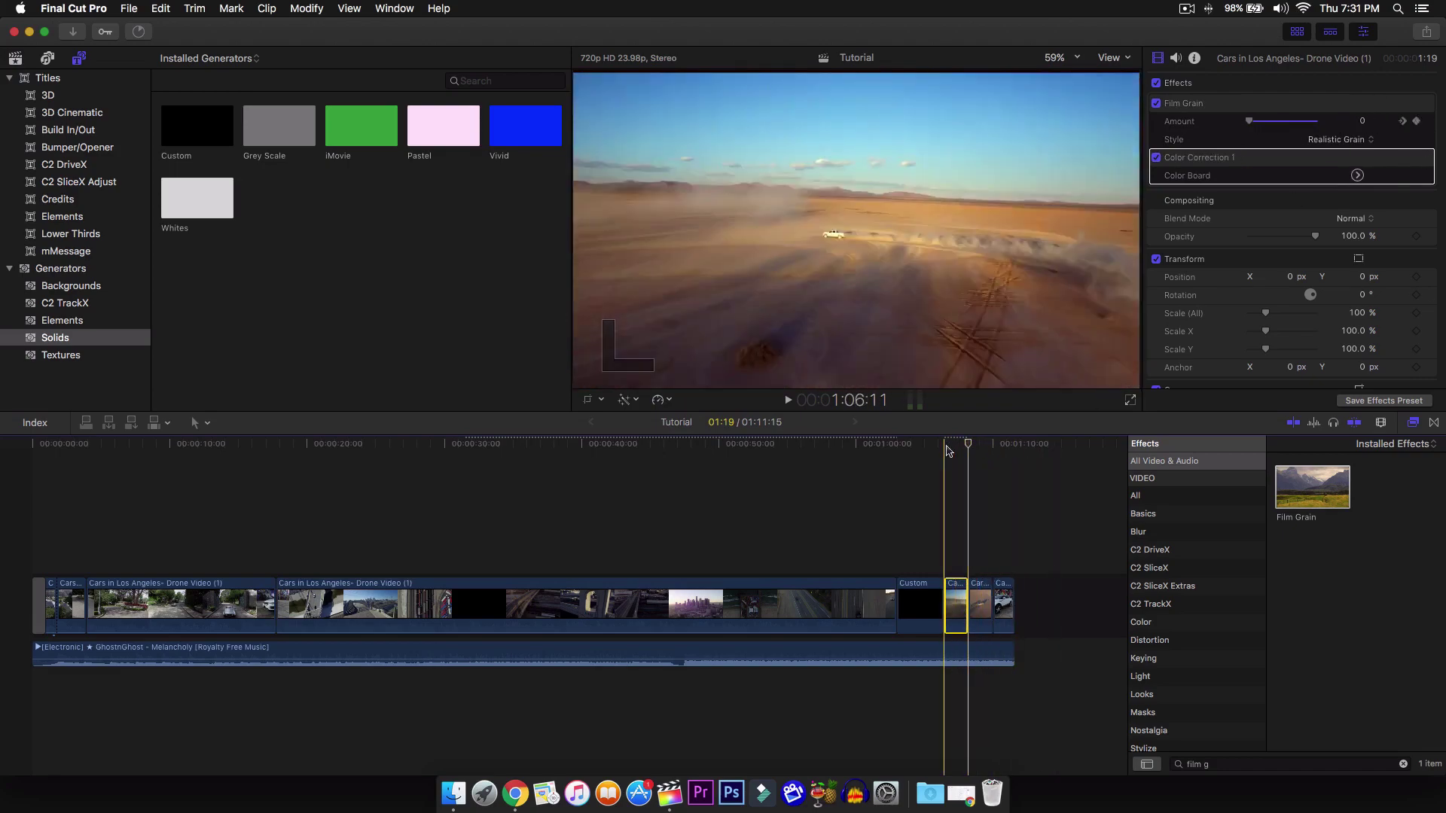
{"action": "left_click", "coordinate": [947, 495]}
{"action": "key", "text": "space"}
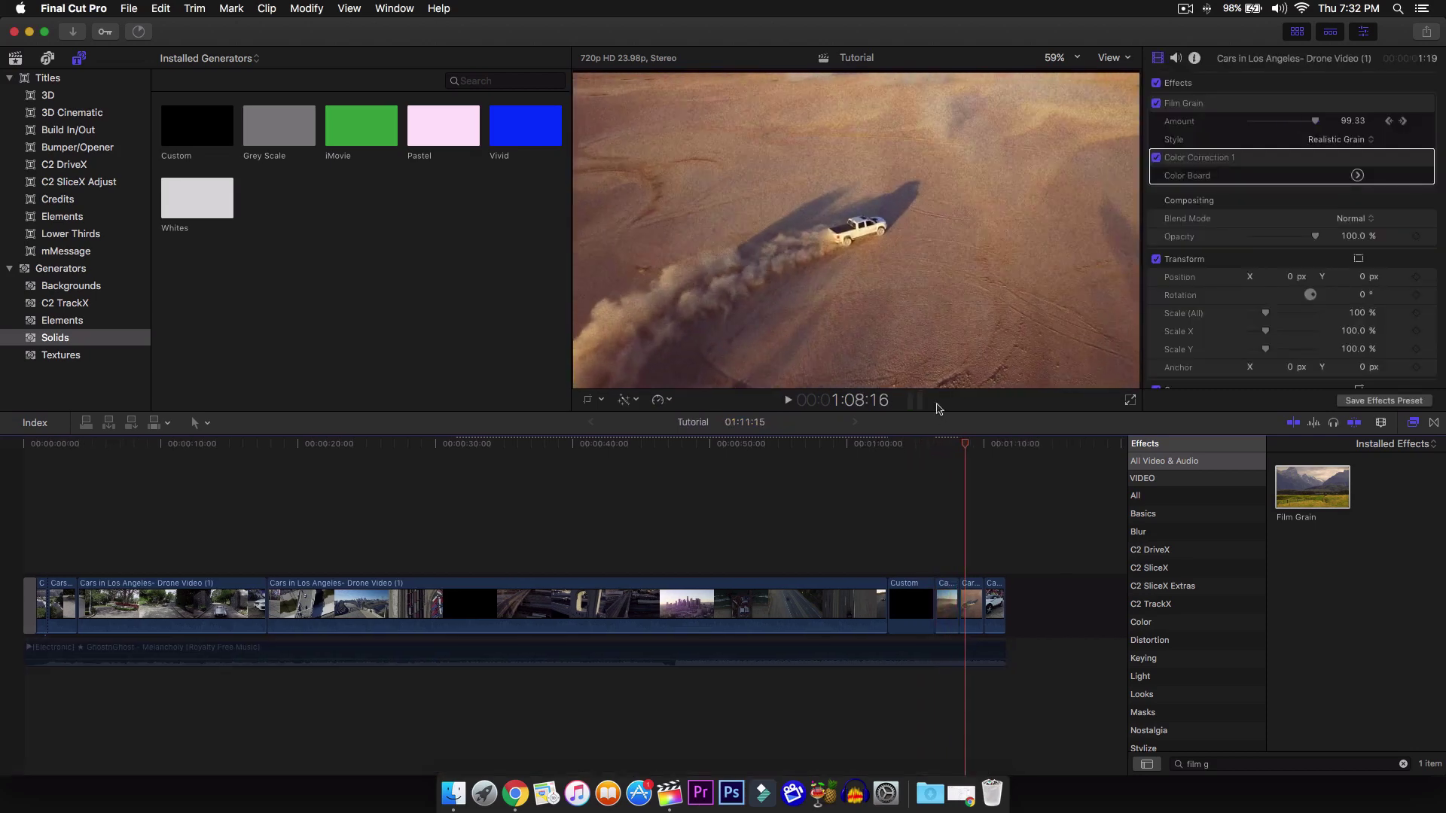
{"action": "left_click", "coordinate": [943, 444]}
{"action": "key", "text": "space"}
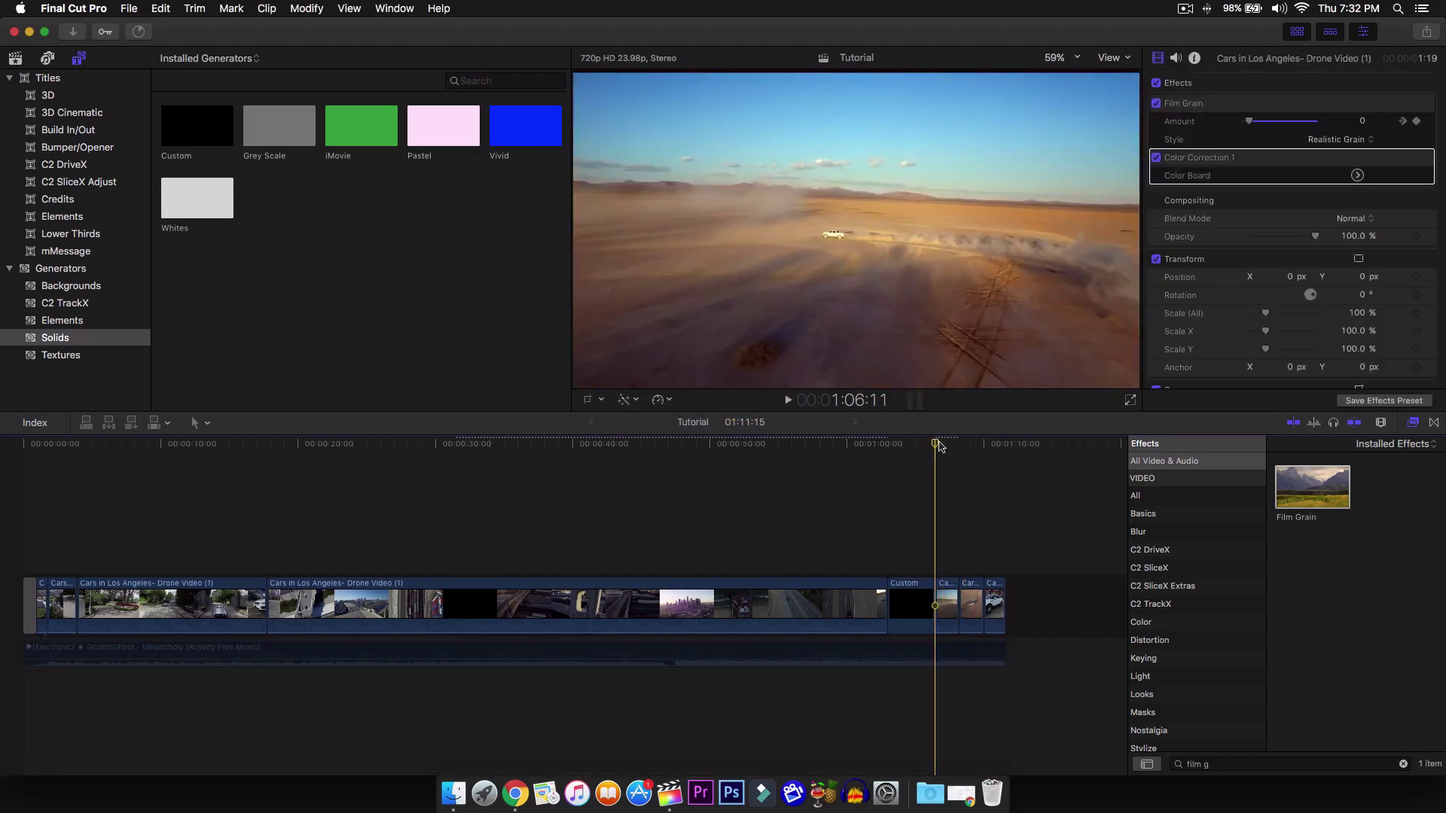
{"action": "key", "text": "space"}
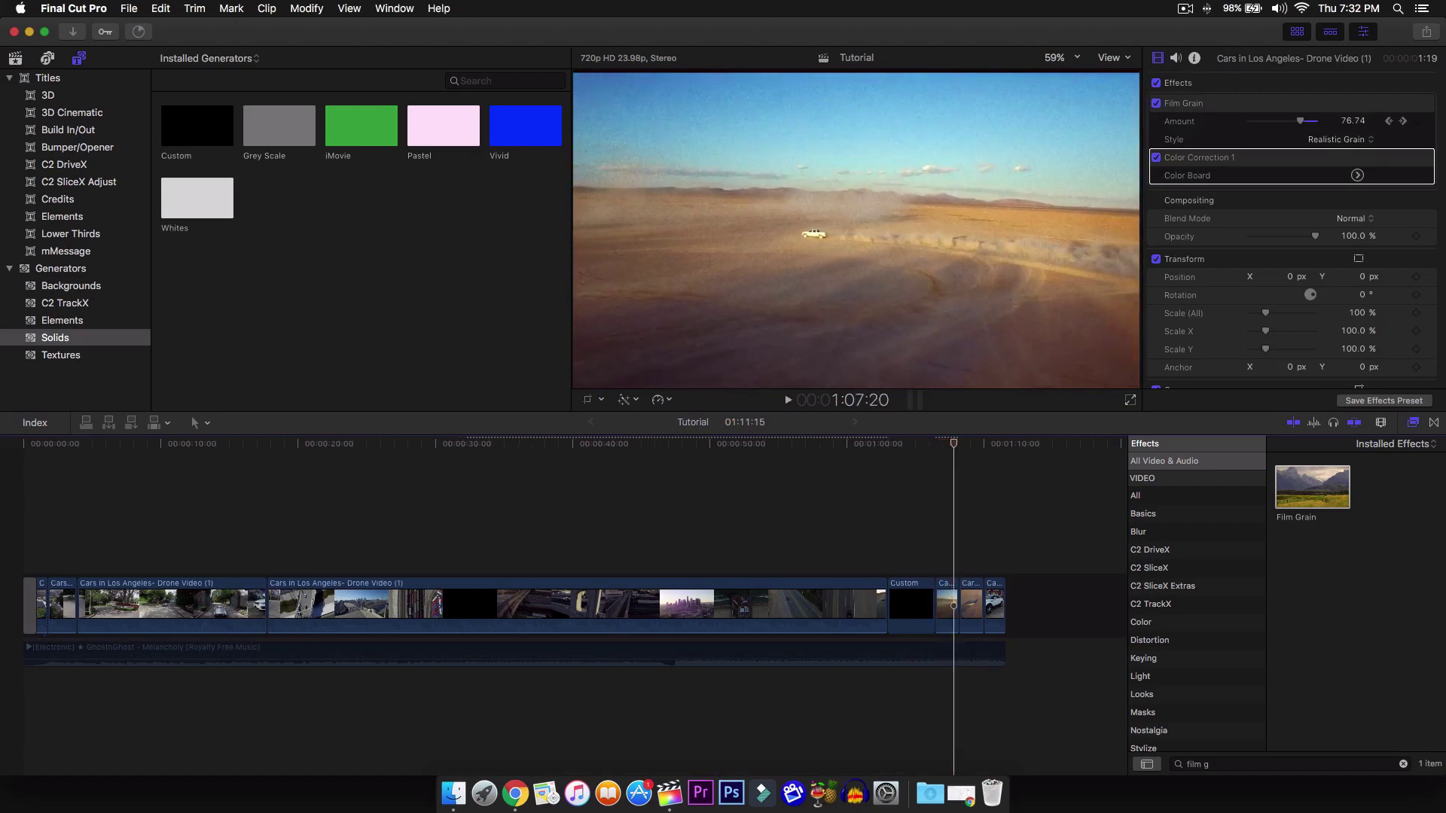